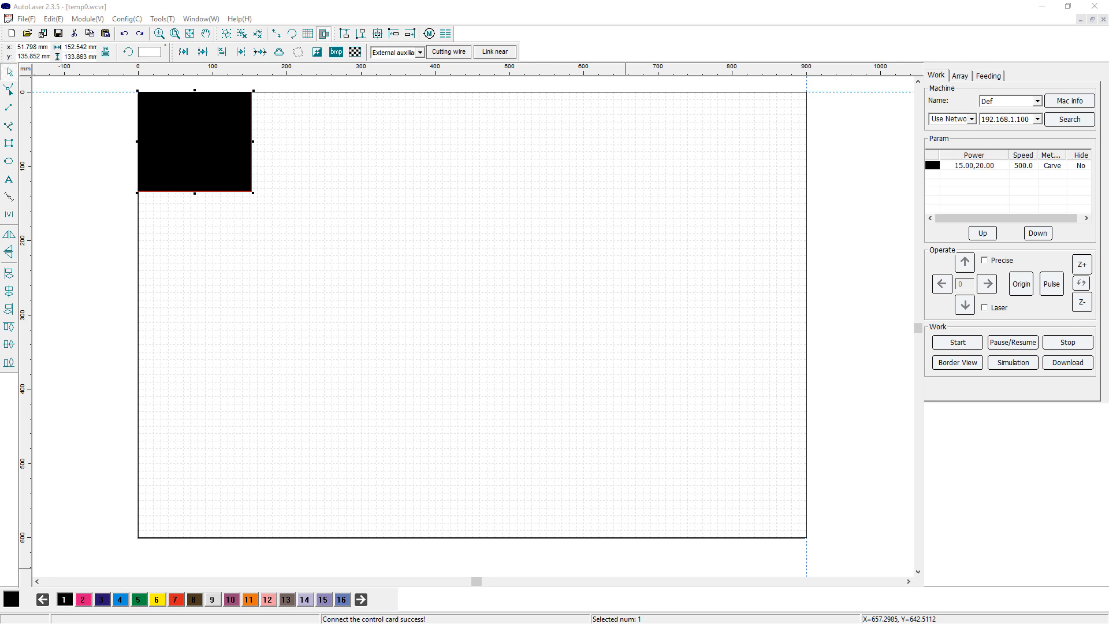
In the machine's format parameters, set the reset position to Right-top and the pitch dot to the upper-right point, and check the processing positioning options
left_click(1070, 102)
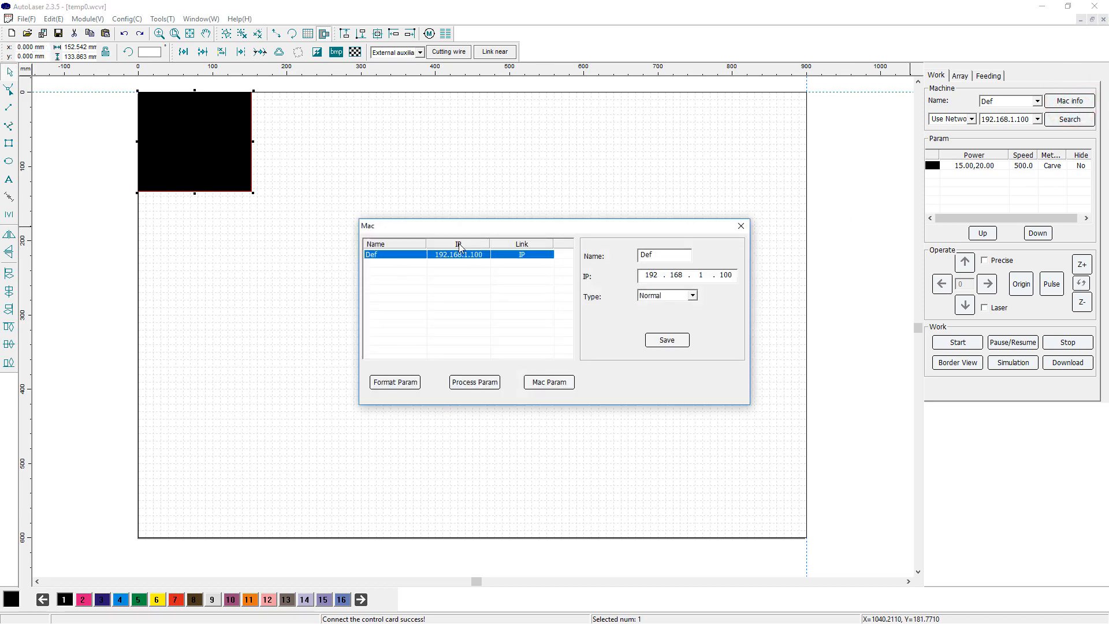
left_click(392, 384)
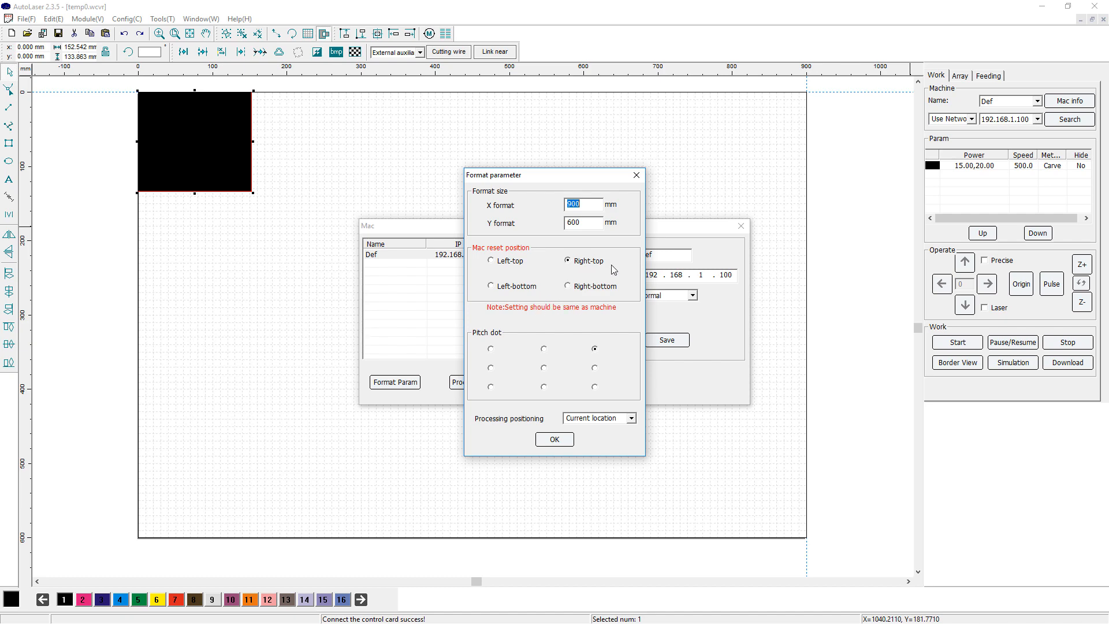
left_click(568, 261)
left_click(489, 348)
left_click(544, 348)
left_click(594, 348)
left_click(594, 367)
left_click(594, 348)
left_click(632, 420)
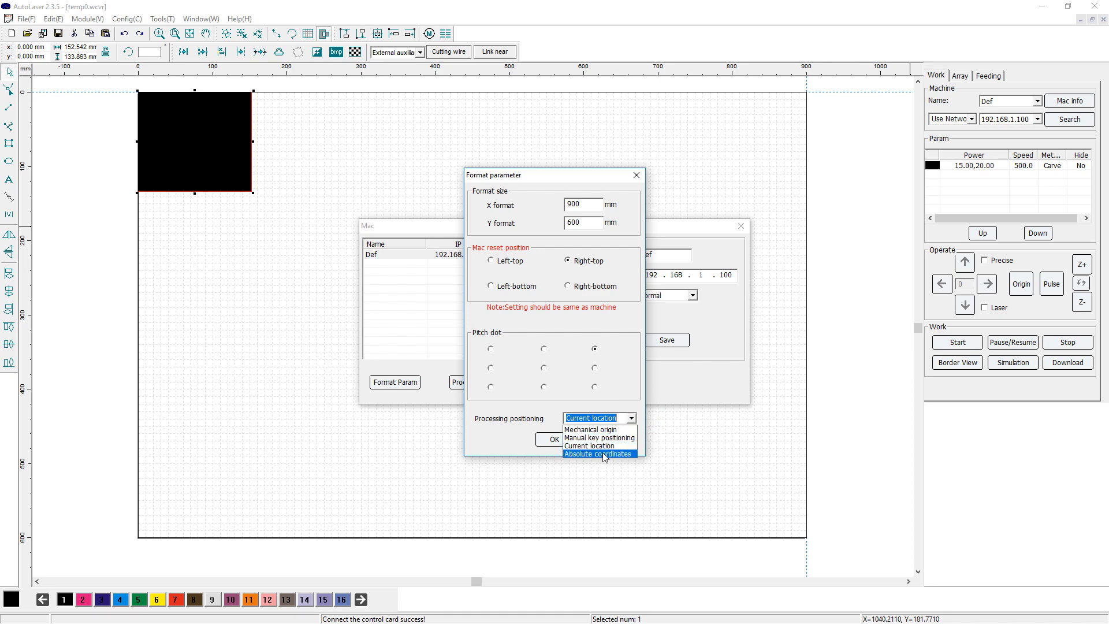
left_click(630, 417)
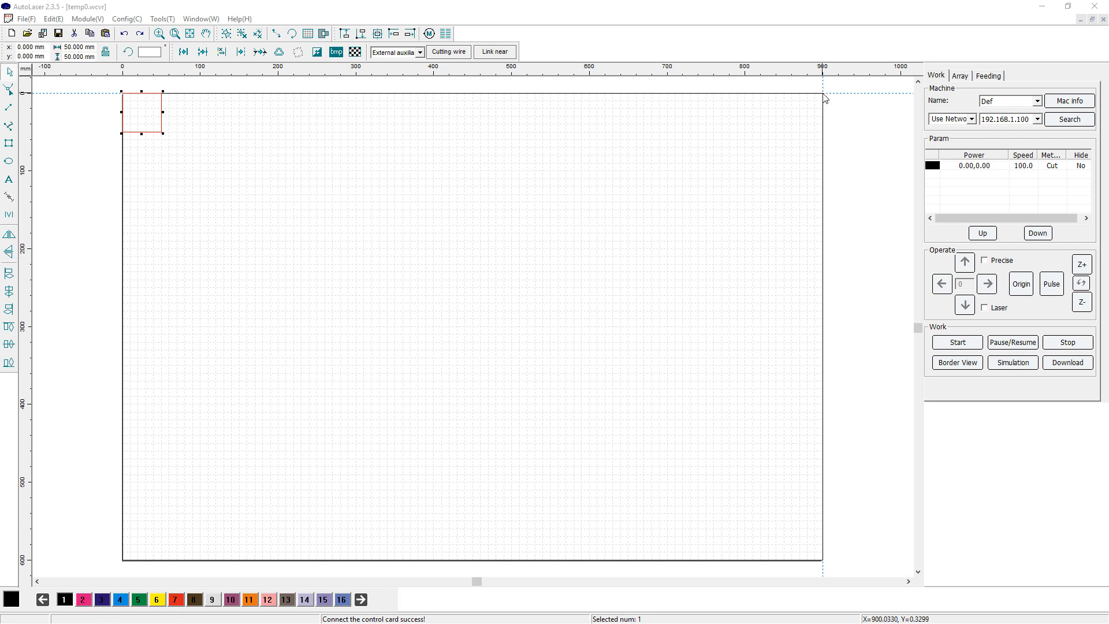
Accept the format parameters with the upper-right pitch dot and Current location processing positioning, and close the machine settings
left_click(1070, 100)
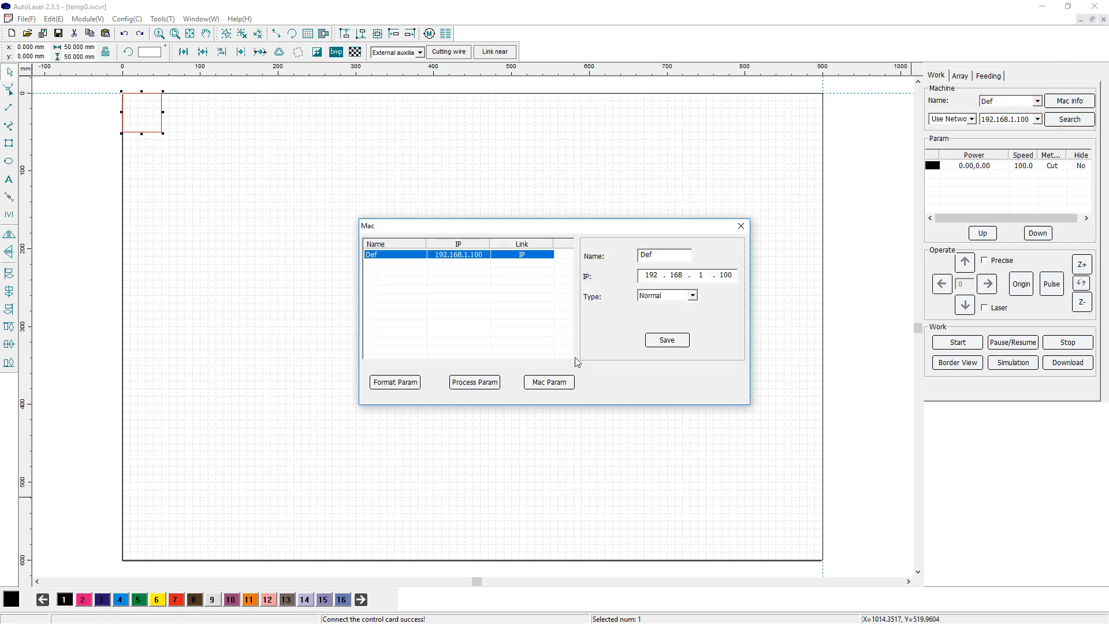
left_click(394, 382)
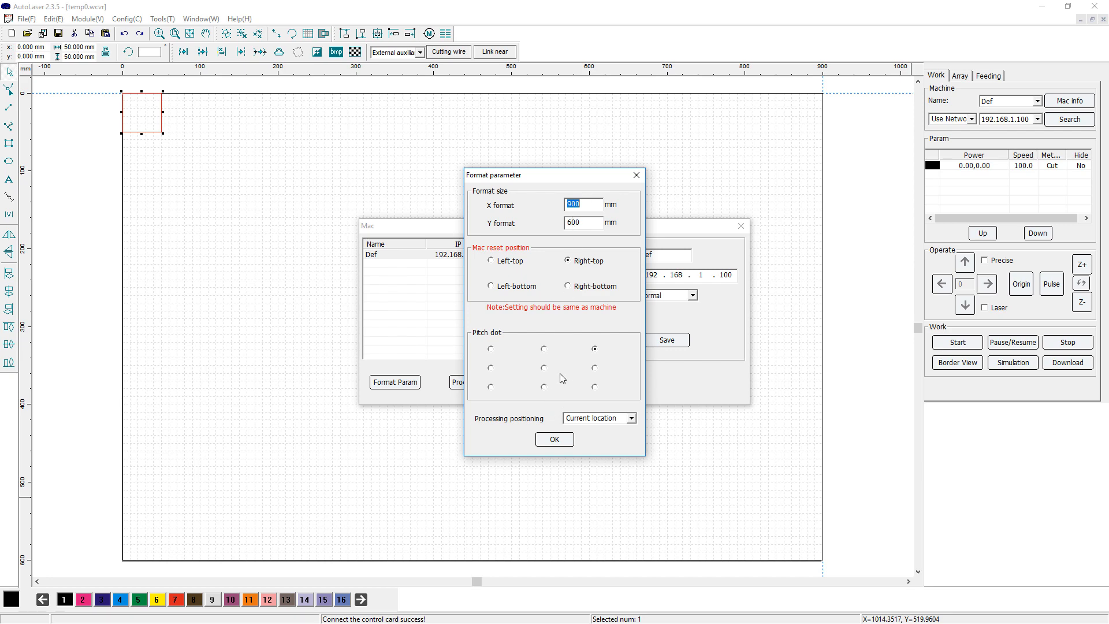
left_click(554, 441)
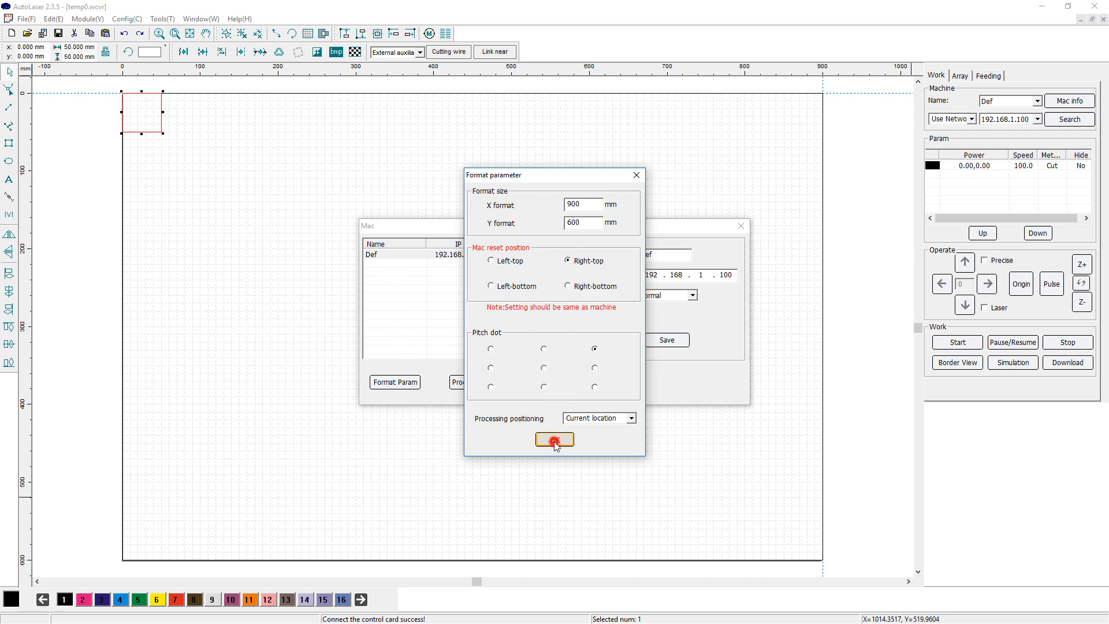
left_click(741, 227)
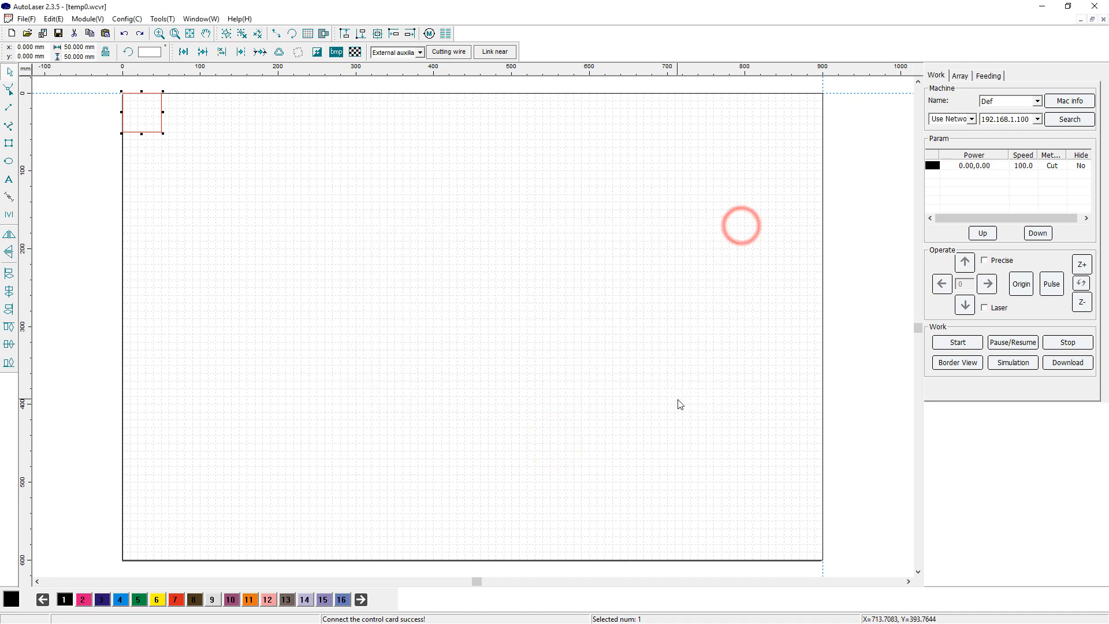
Download the square's document to the machine under the suggested file name
left_click(1062, 365)
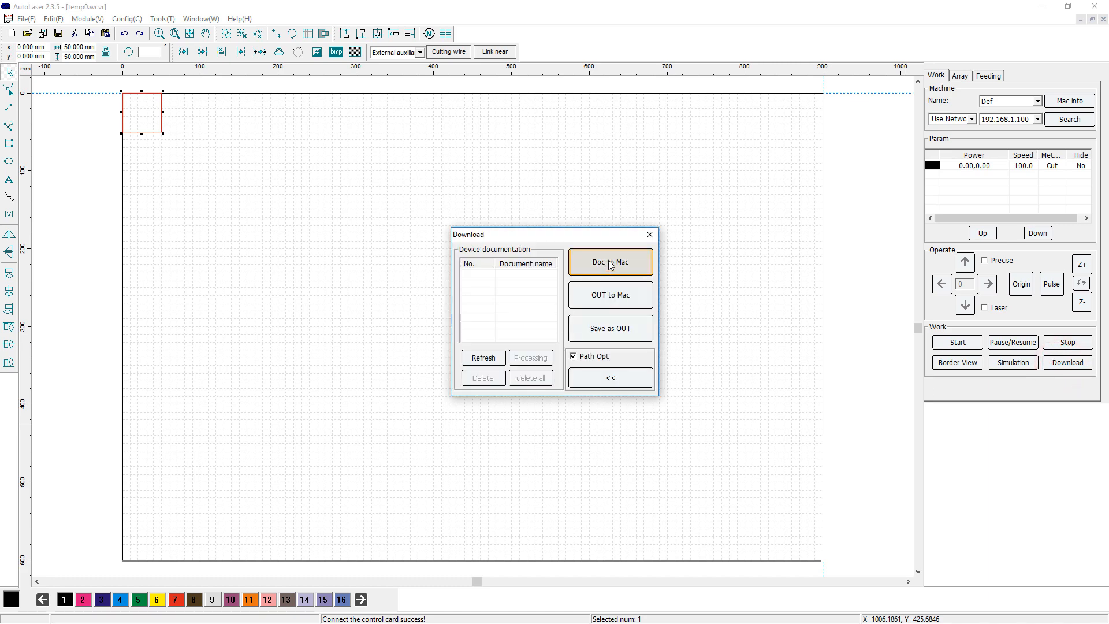
left_click(610, 262)
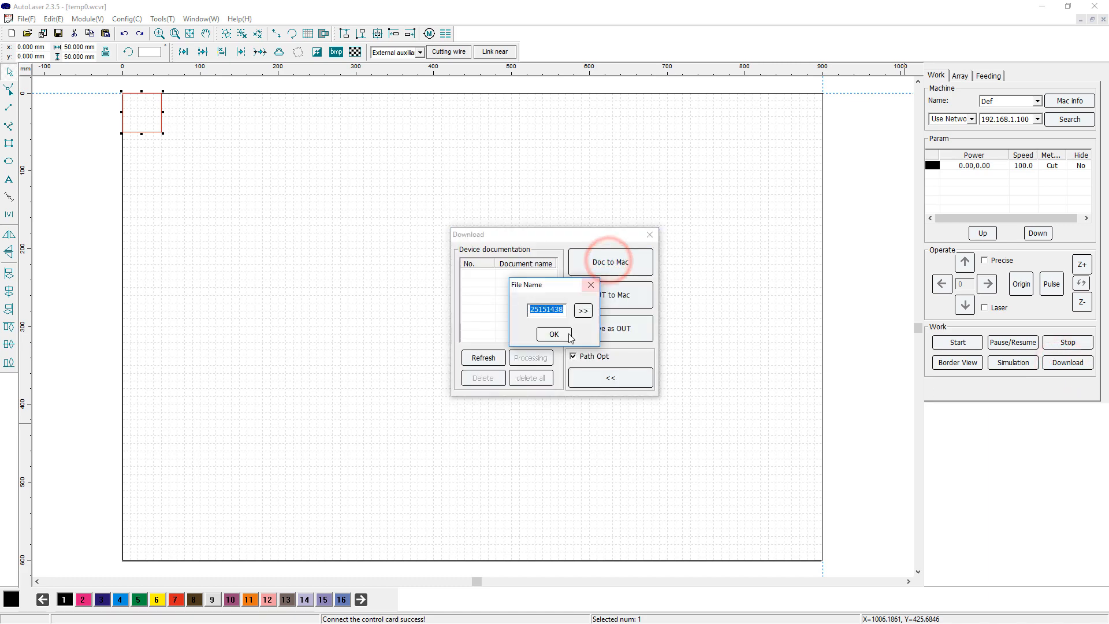
left_click(556, 334)
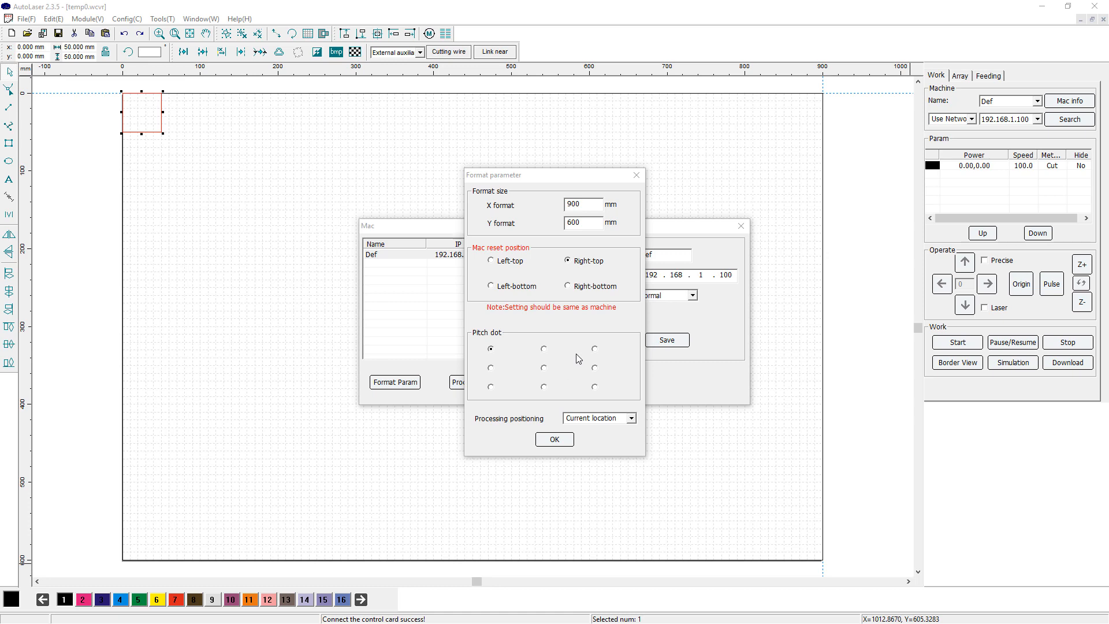
Try the pitch dot at the upper-left, lower-left and lower-right points, confirming the format parameters each time
left_click(491, 349)
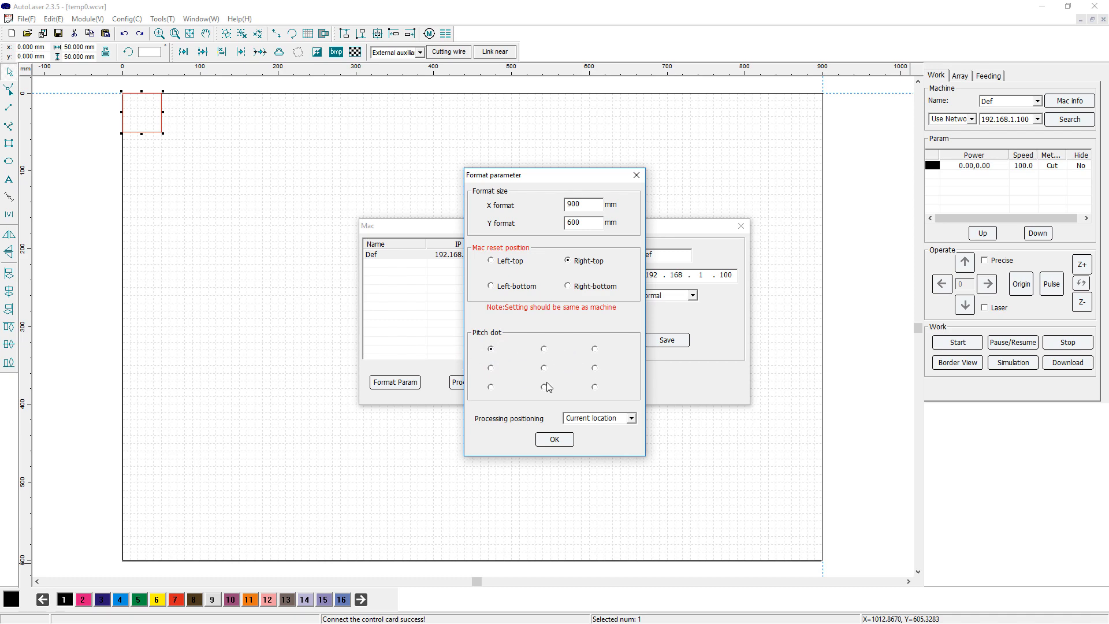
left_click(554, 440)
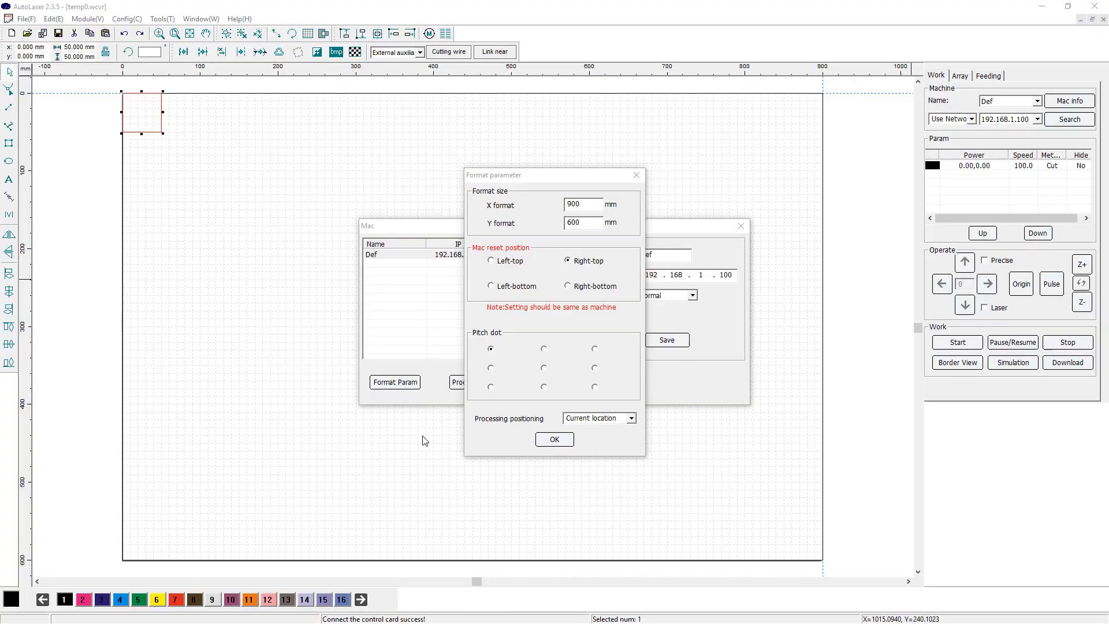
left_click(490, 387)
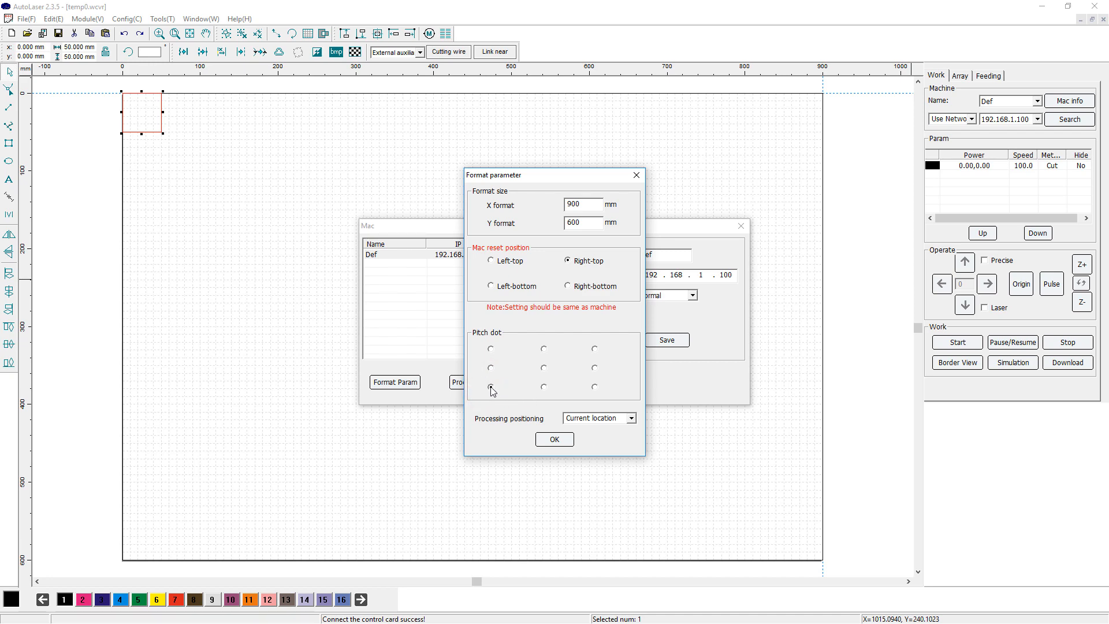
left_click(553, 440)
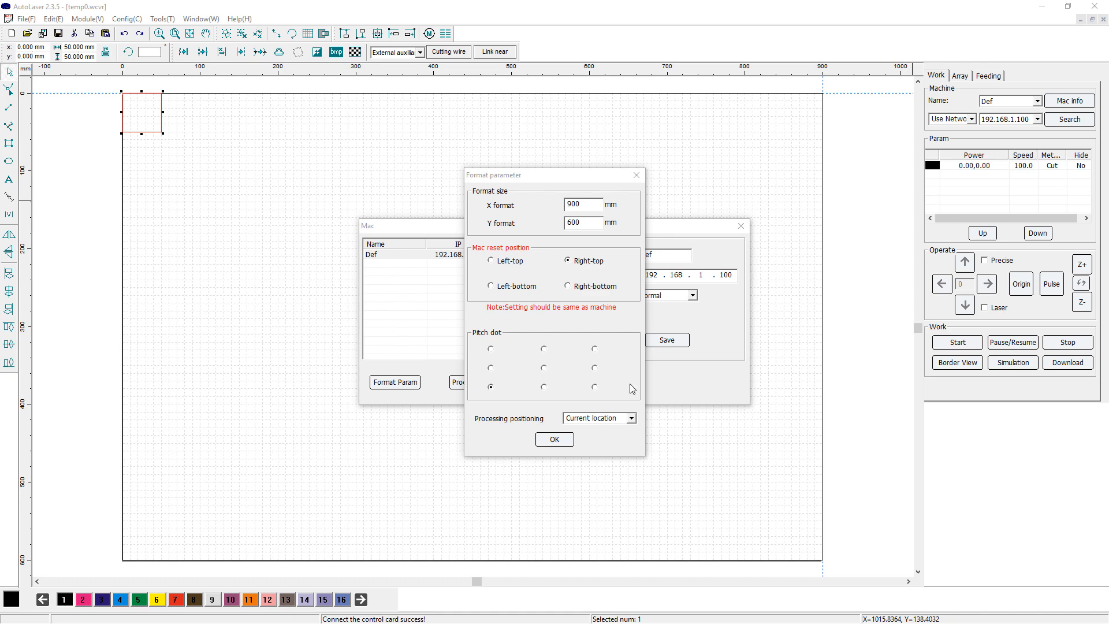
left_click(594, 386)
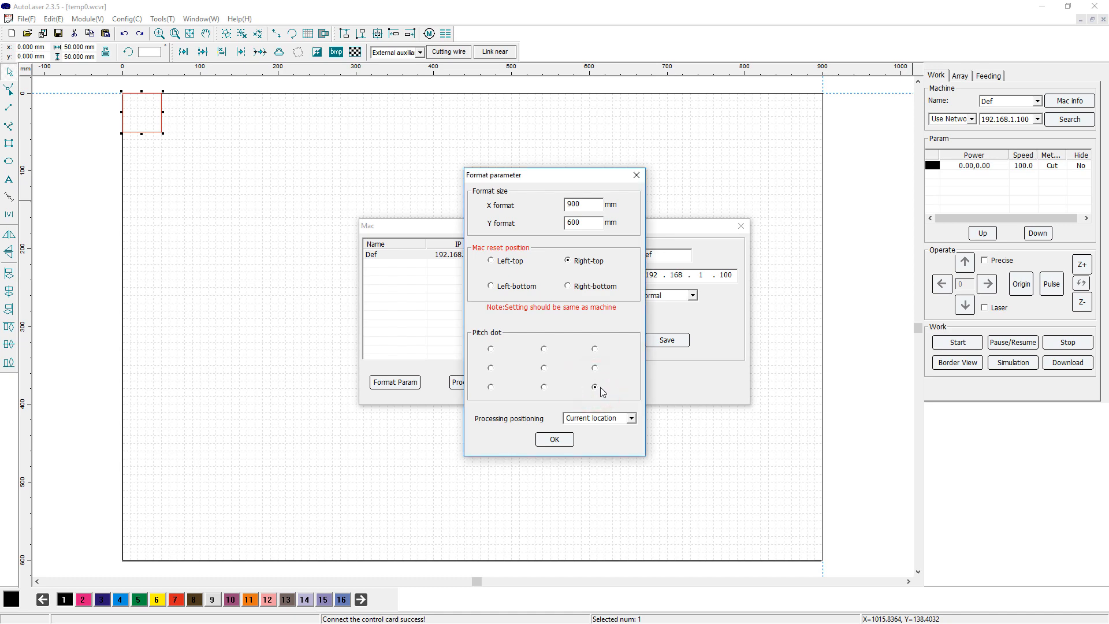
left_click(552, 439)
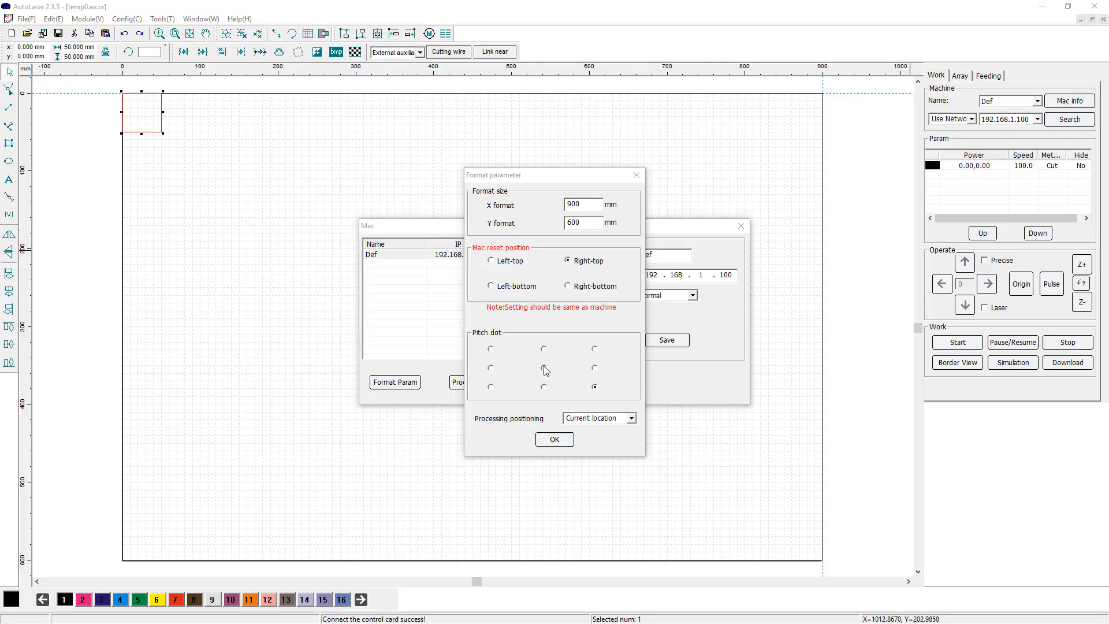
Set the pitch dot to the center point and download the document to the machine under the suggested file name
left_click(543, 367)
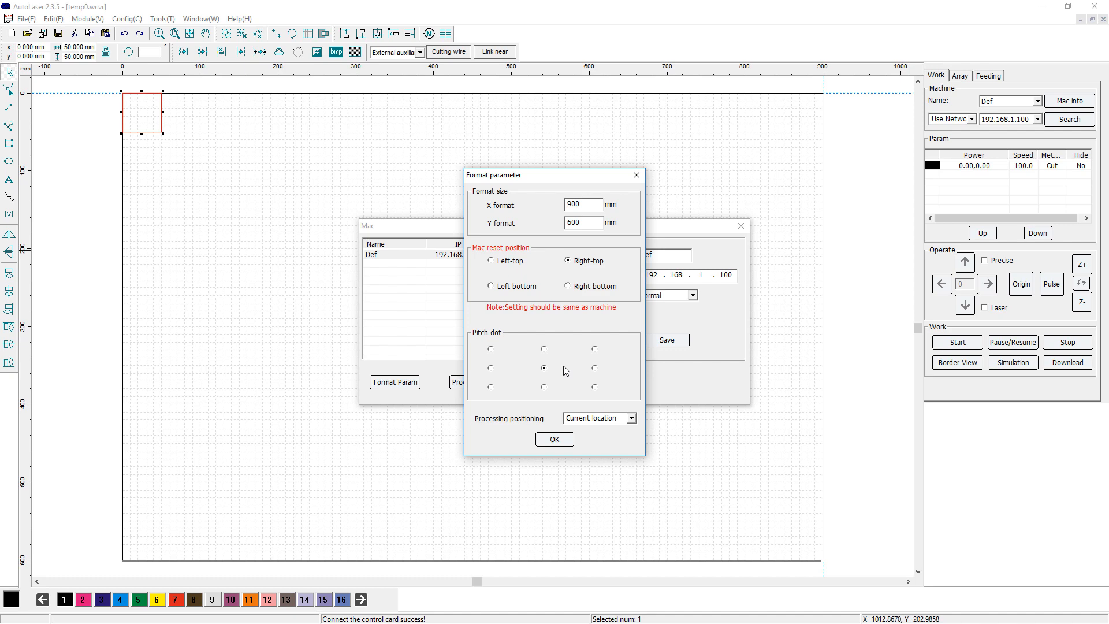
left_click(554, 440)
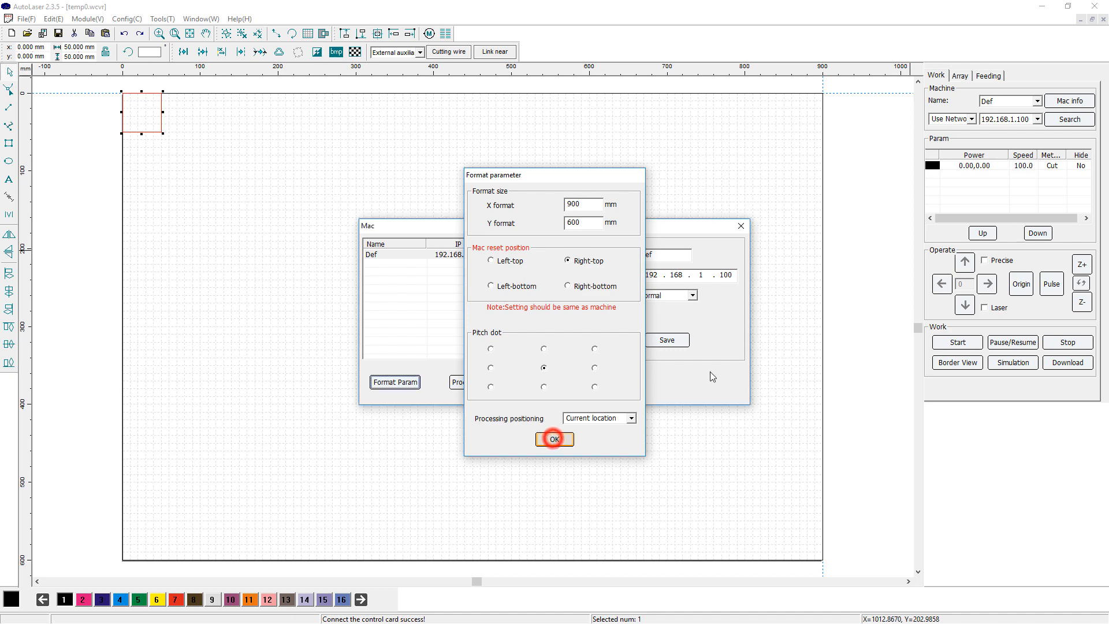
left_click(1072, 366)
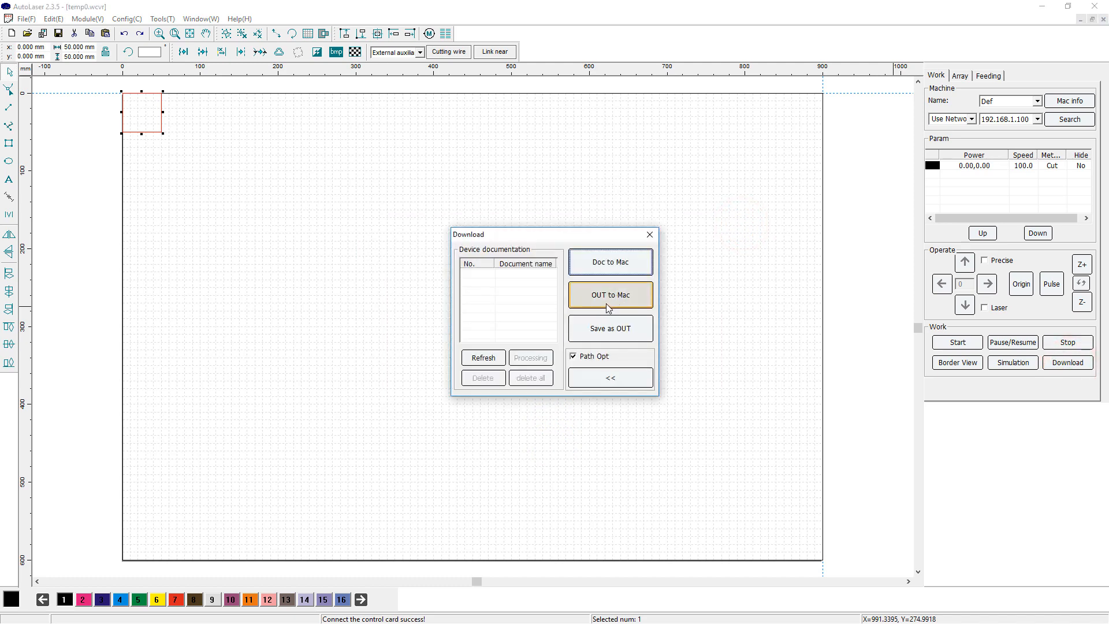
left_click(612, 262)
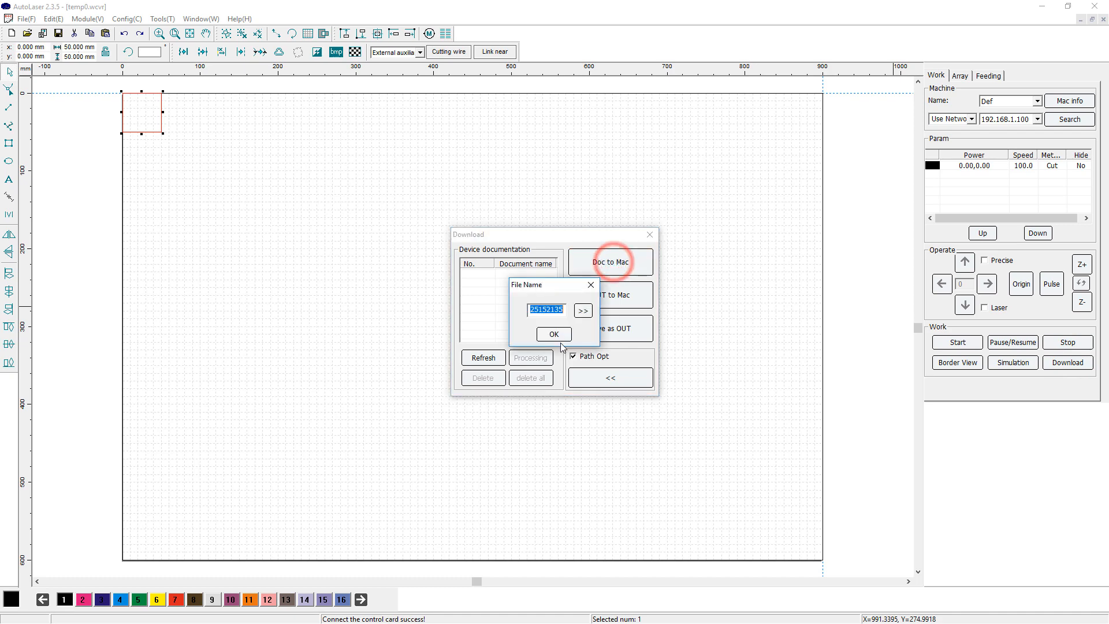
left_click(553, 334)
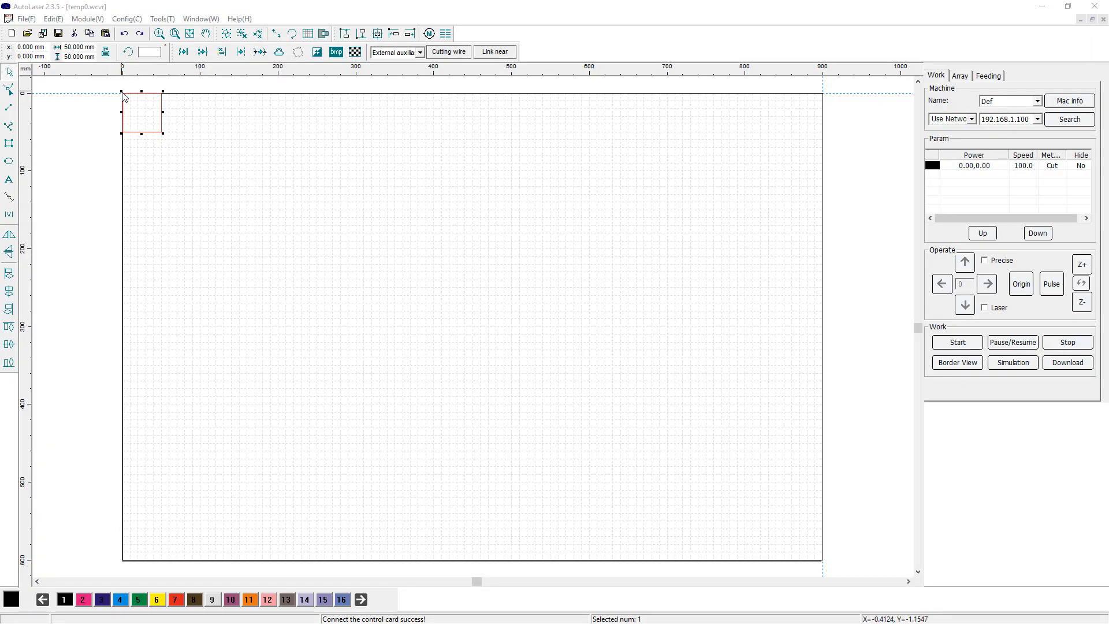
Edit the square's nodes and make its upper-left corner node the start position
left_click(8, 89)
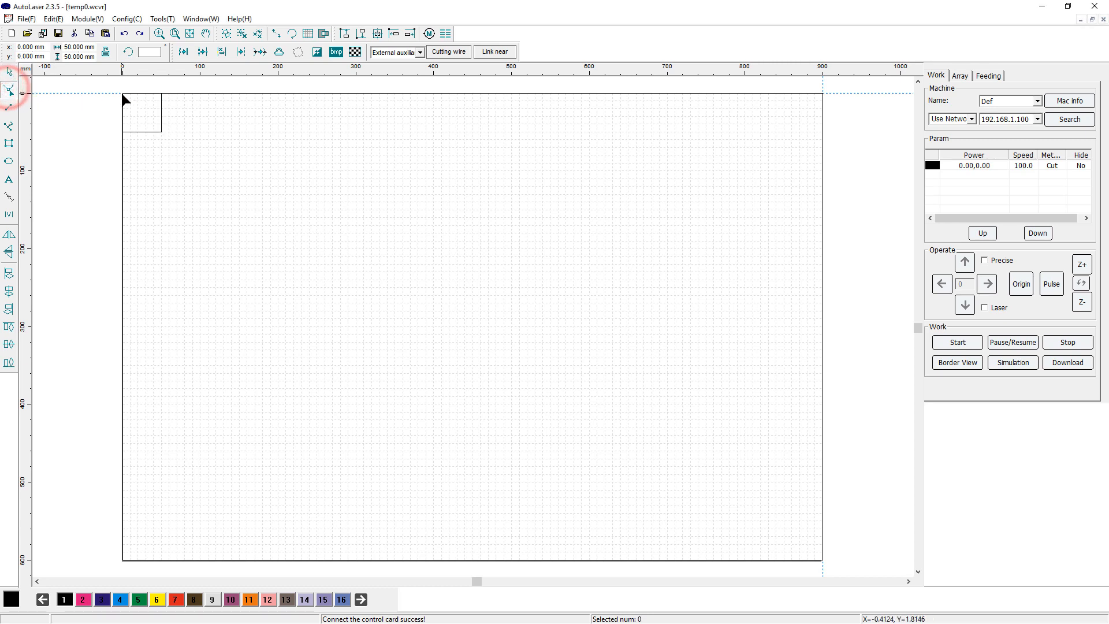
left_click(123, 93)
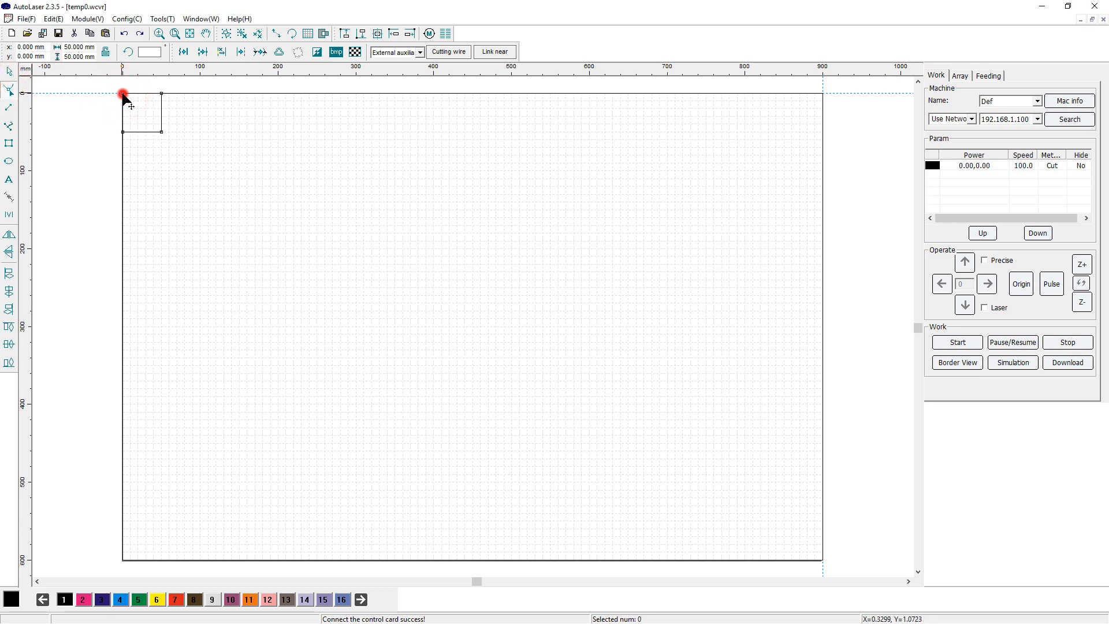
right_click(123, 94)
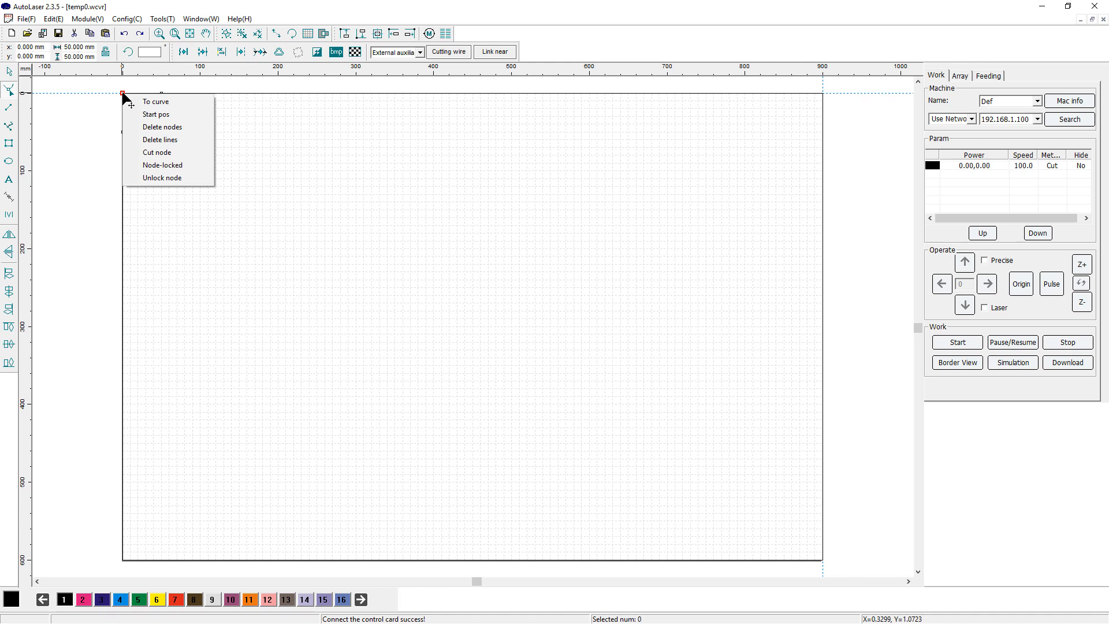
left_click(146, 114)
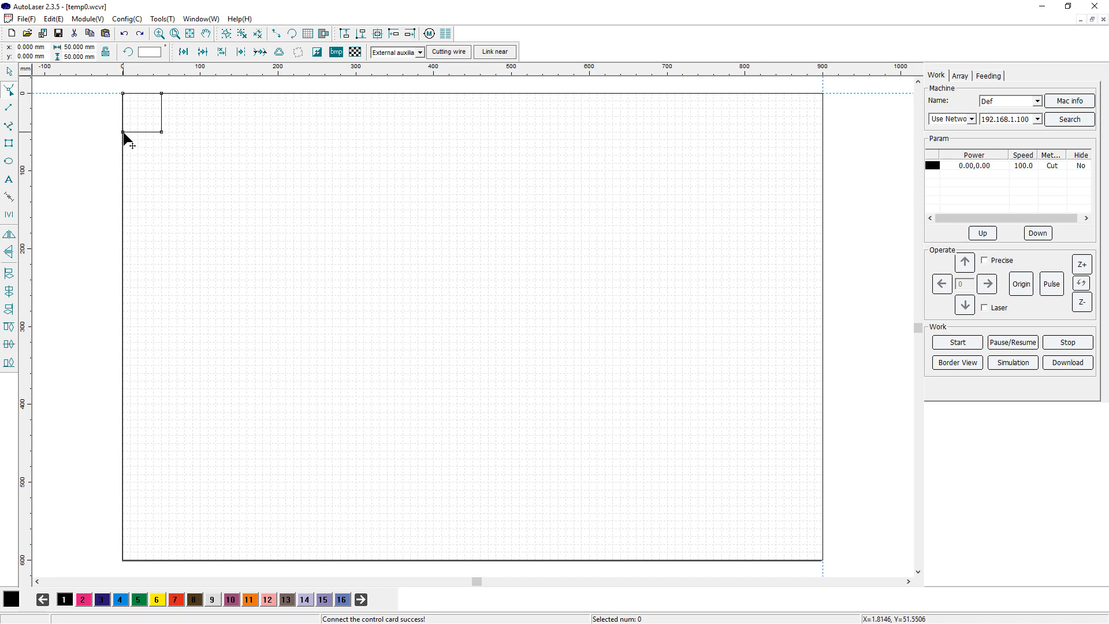
Make the square's upper-right corner node the start position
left_click(161, 92)
right_click(162, 93)
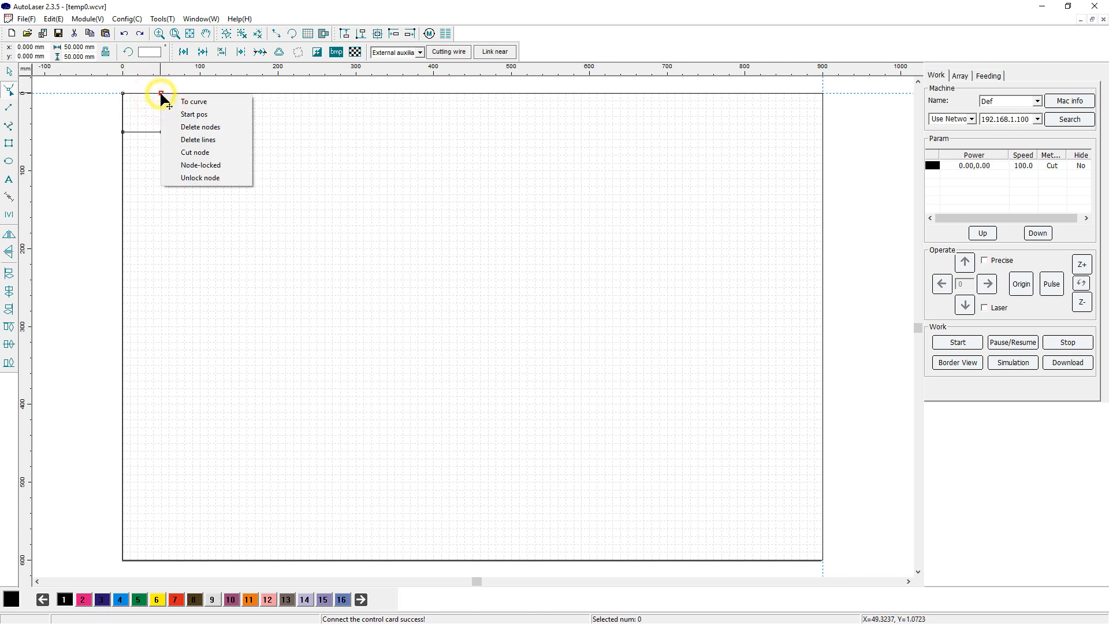
left_click(184, 113)
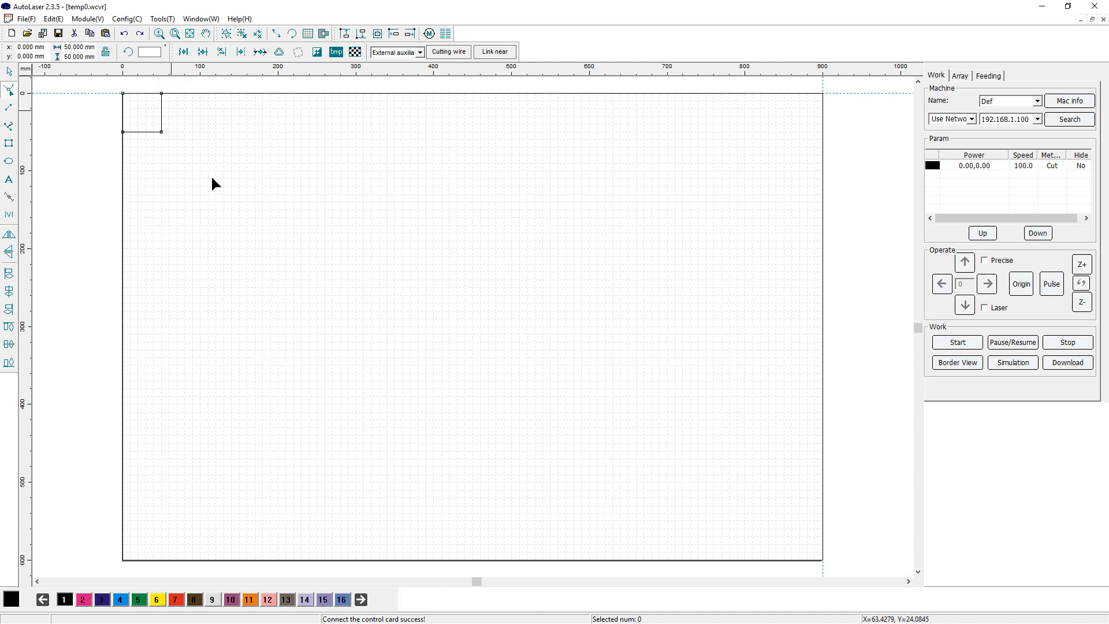
Download the document with the changed start position to the machine under the suggested file name
left_click(1068, 363)
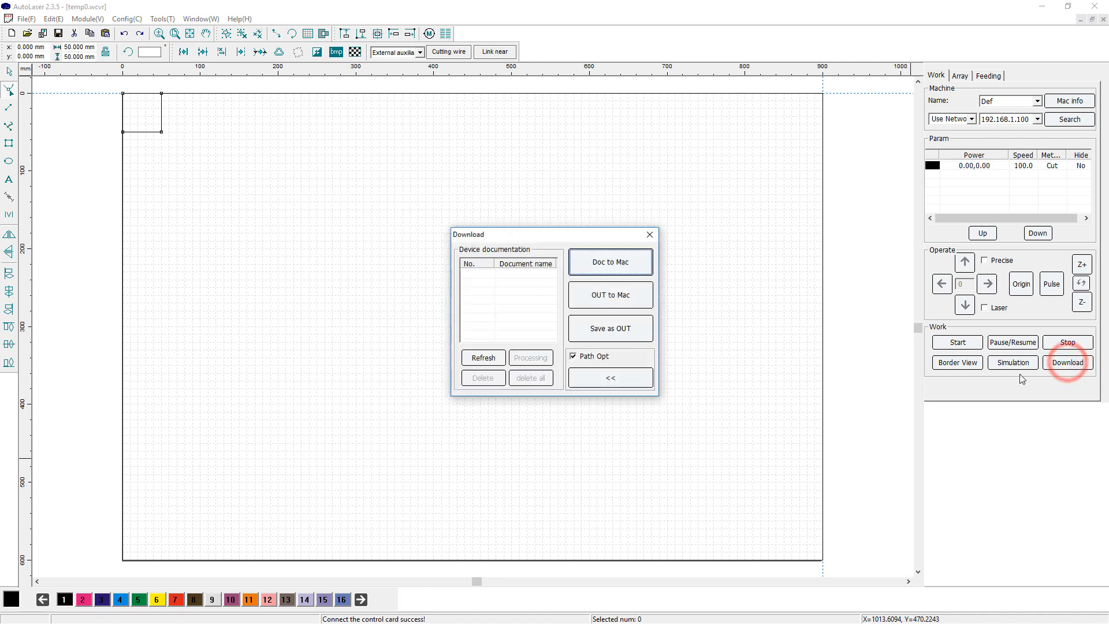
left_click(617, 264)
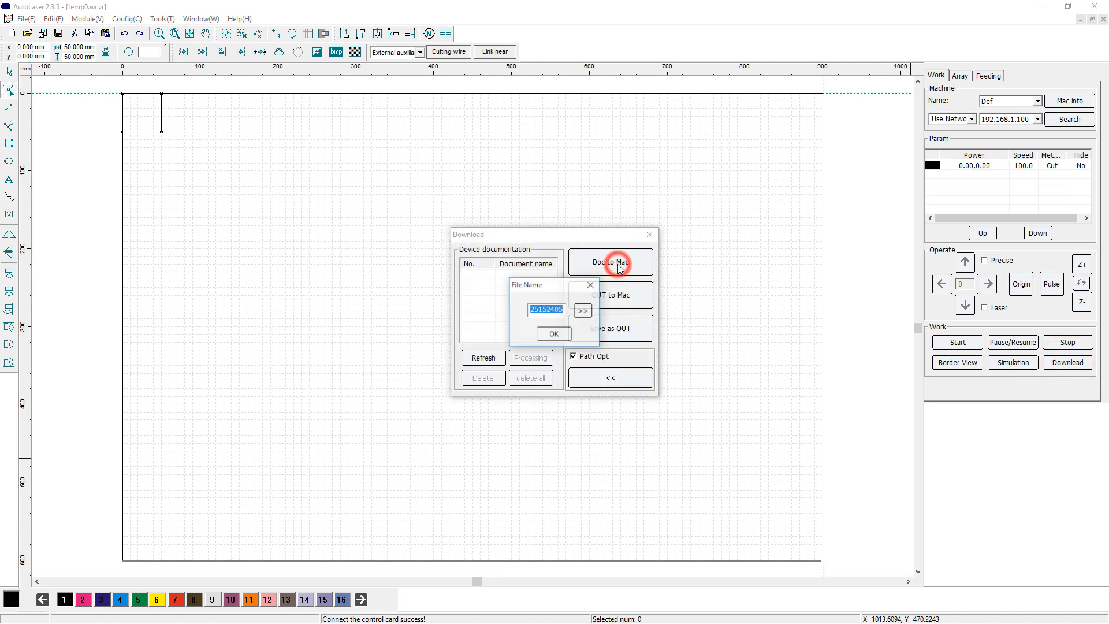
left_click(559, 335)
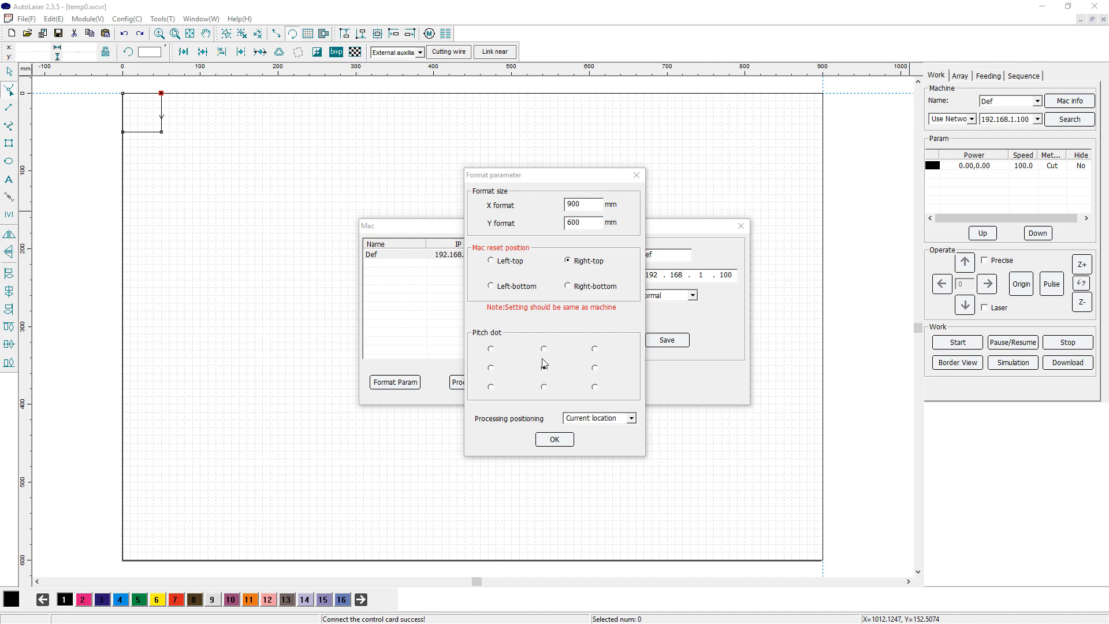
Set the pitch dot to the upper-left point and the processing positioning to Mechanical origin, and confirm the format parameters
left_click(489, 349)
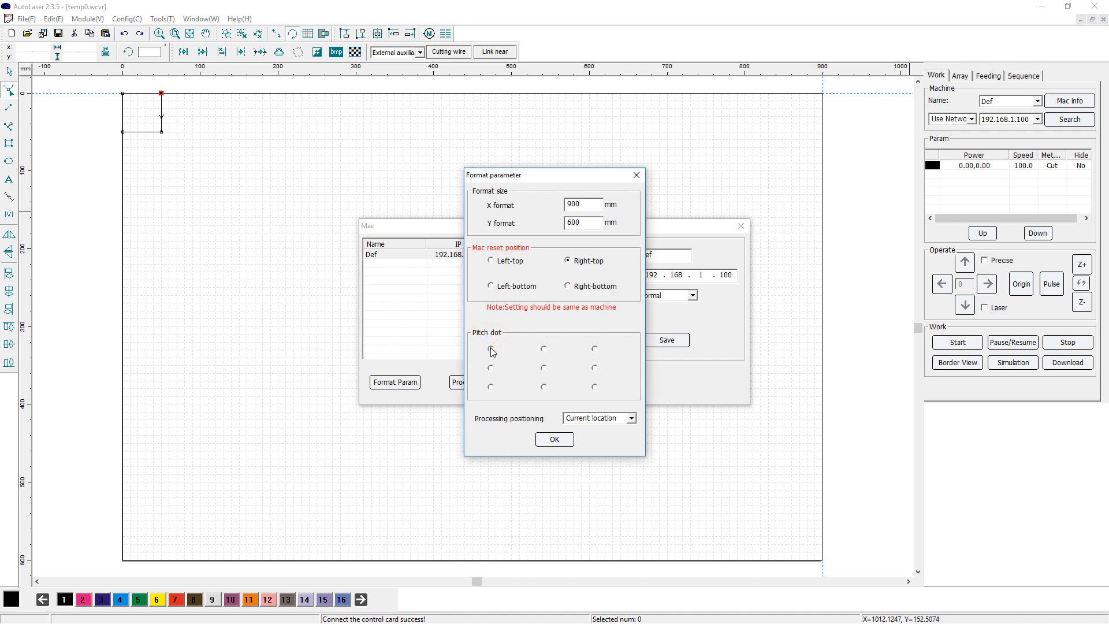
left_click(631, 418)
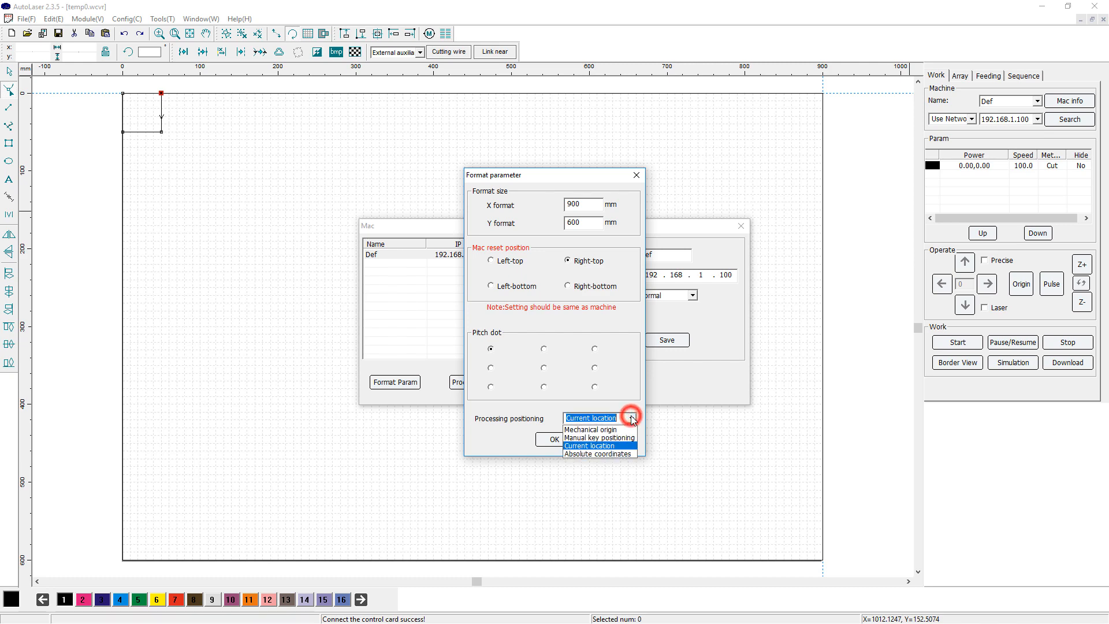
left_click(585, 430)
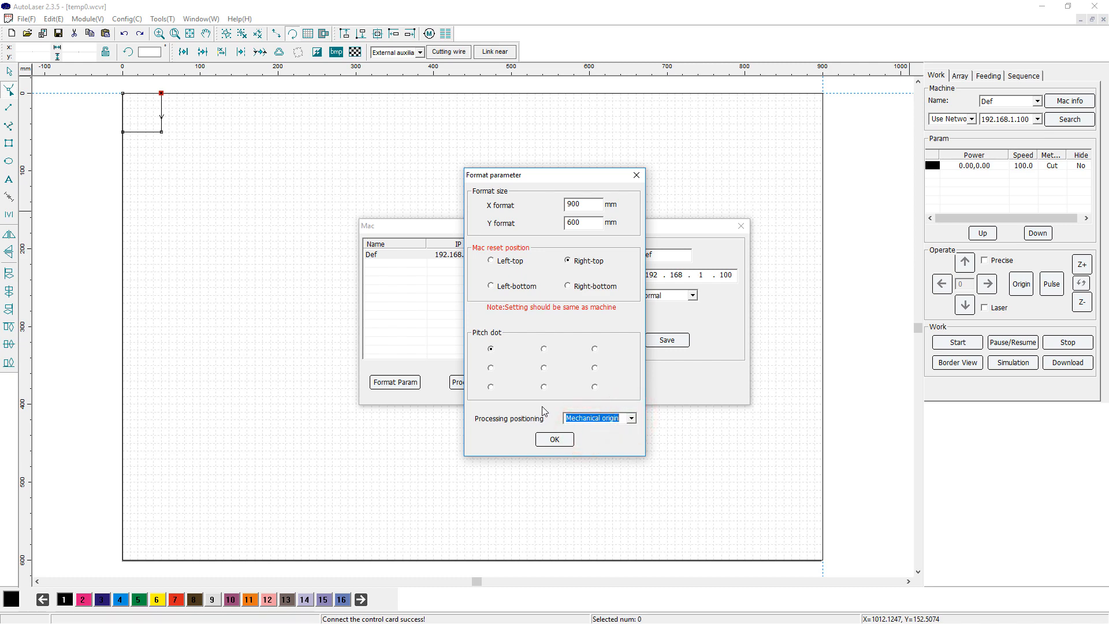
left_click(553, 441)
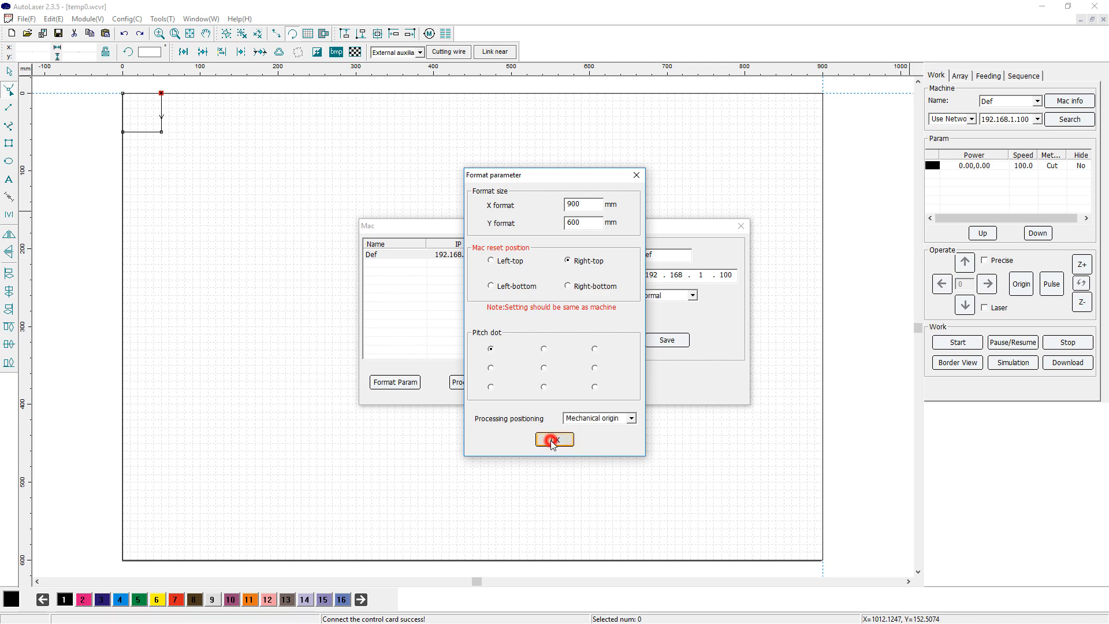
Make the square's upper-left corner node the start position
left_click(122, 94)
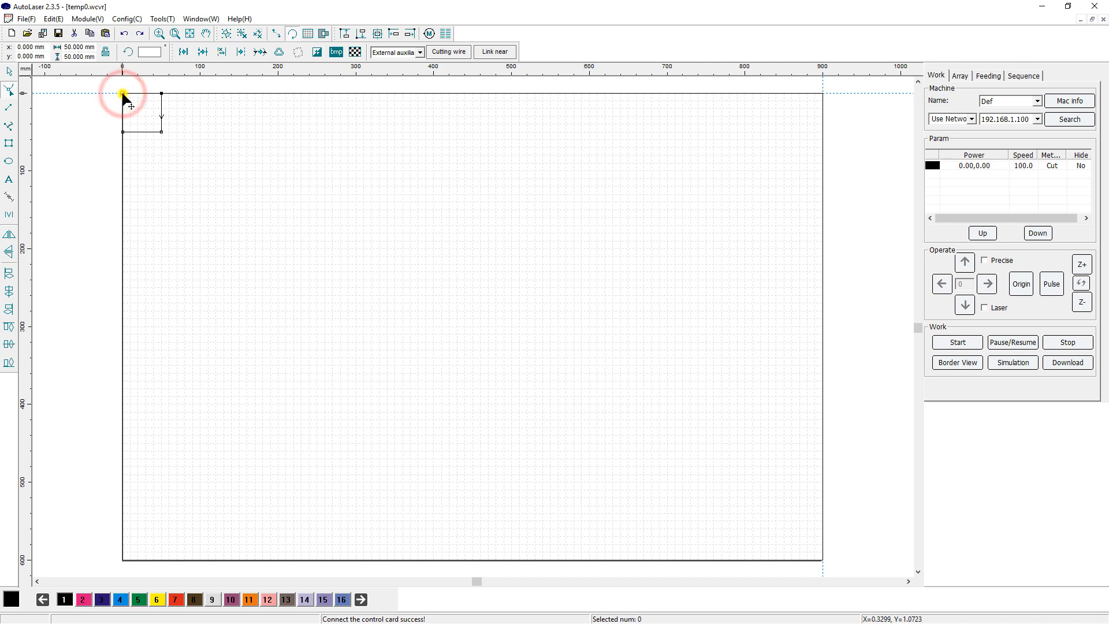
right_click(122, 94)
left_click(155, 113)
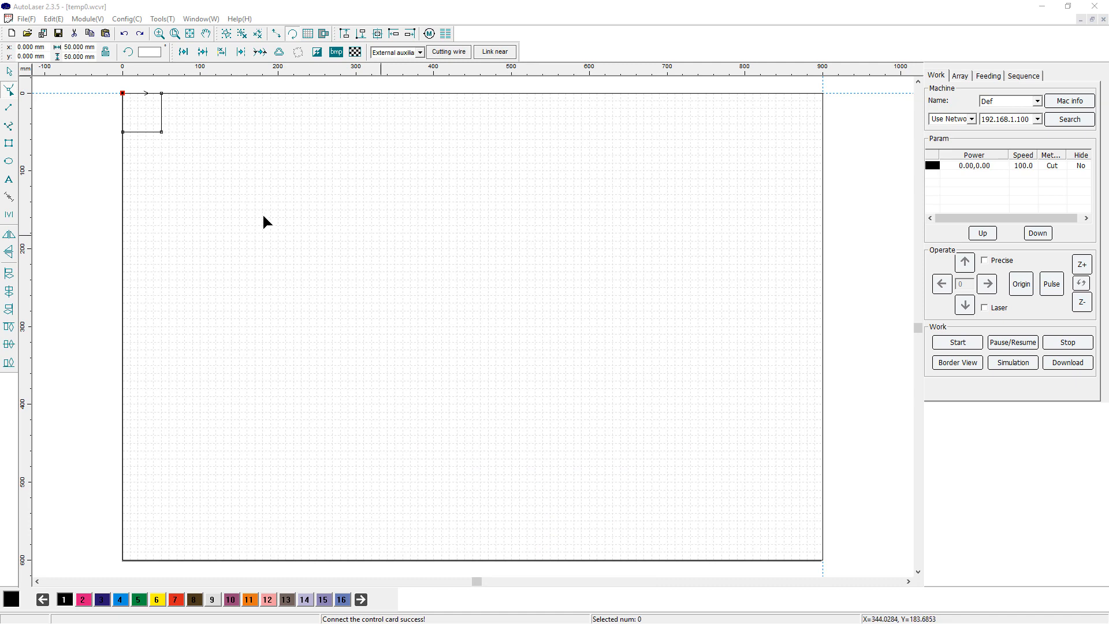
Set the pitch dot to the upper-right point in the machine's format parameters, confirm, and close the machine information
left_click(1070, 100)
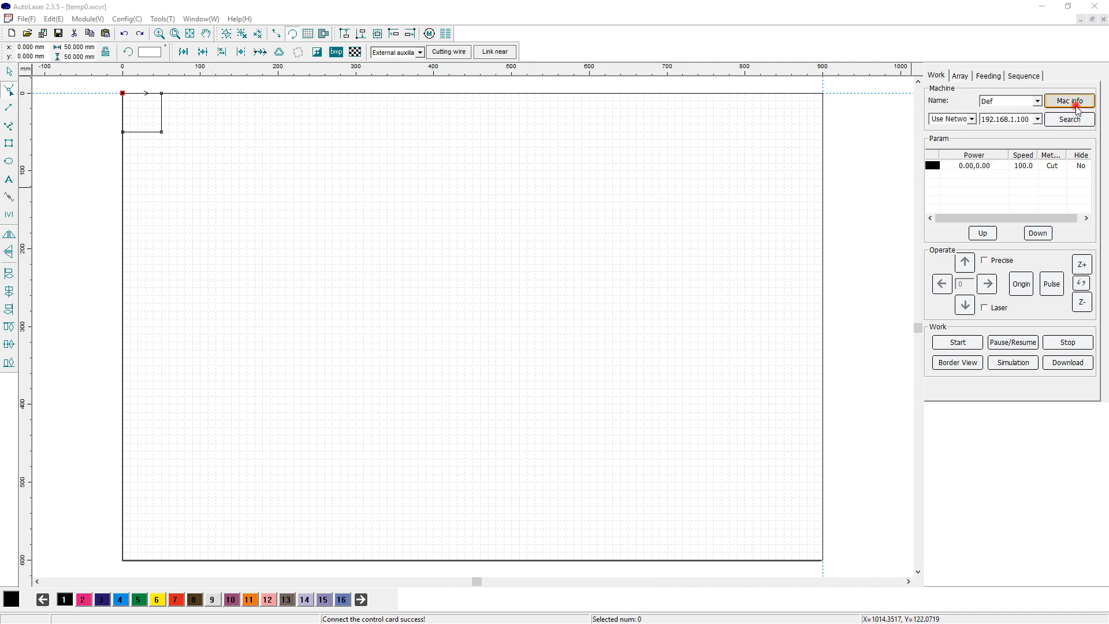
left_click(395, 382)
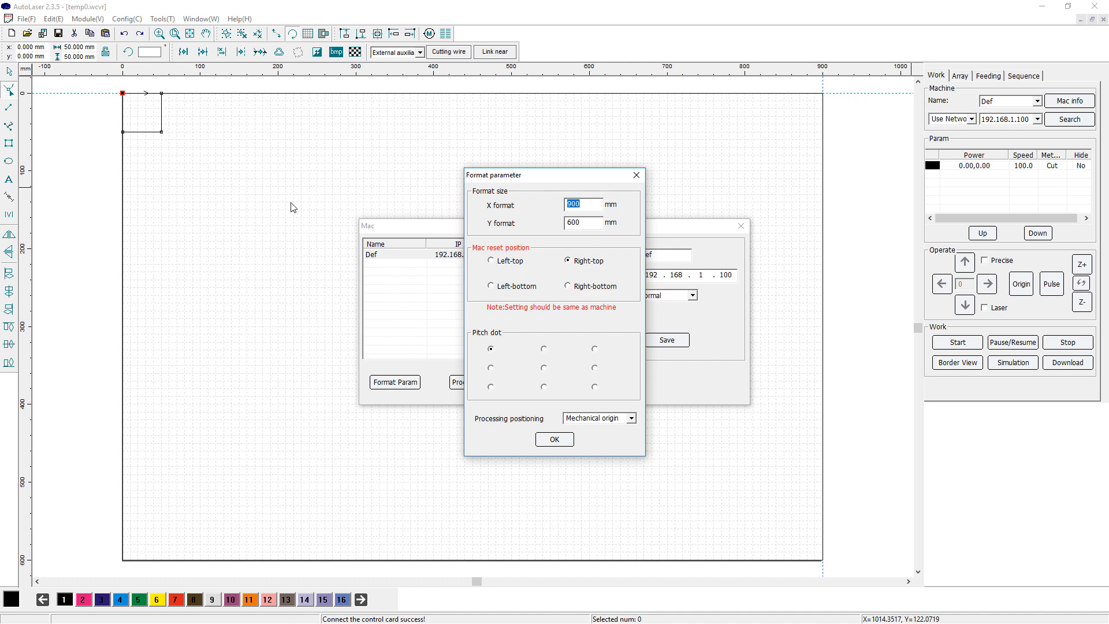
left_click(162, 95)
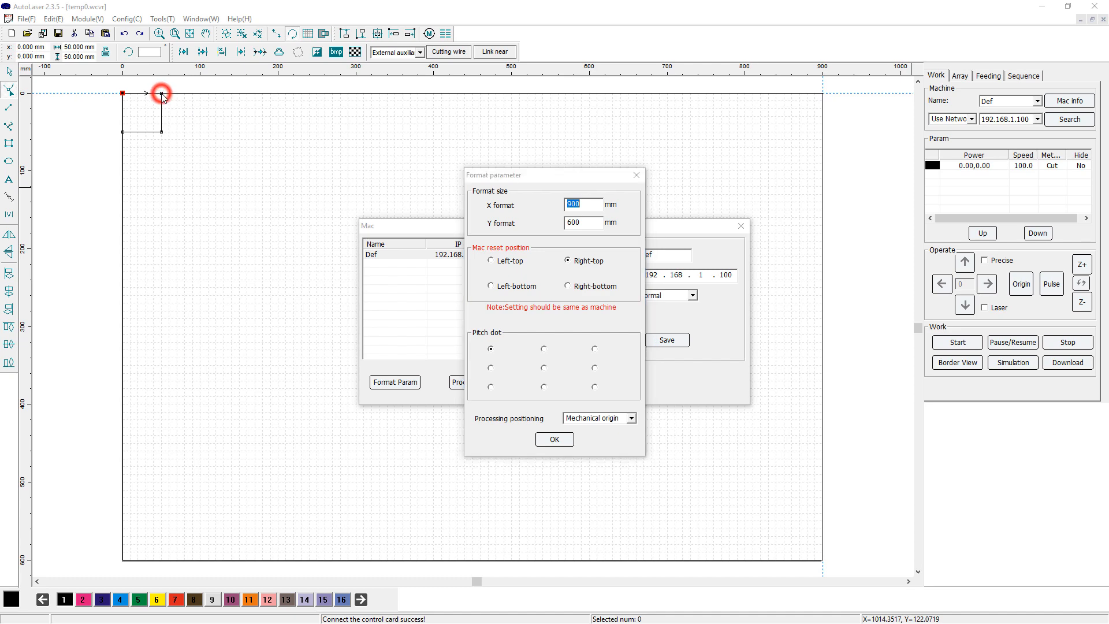
left_click(594, 349)
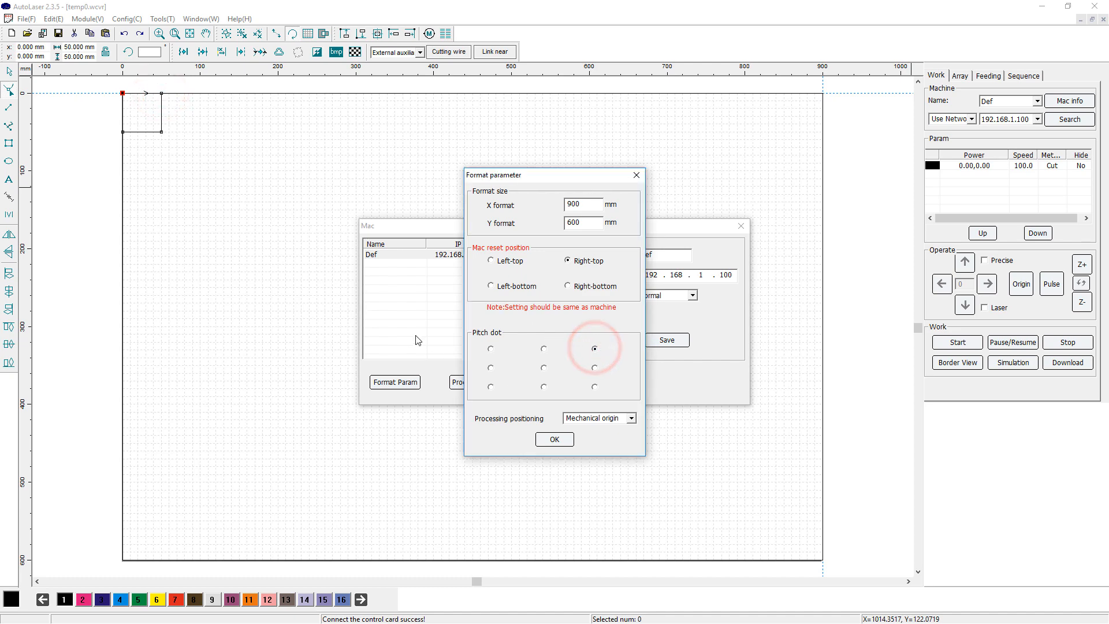
left_click(551, 439)
left_click(741, 225)
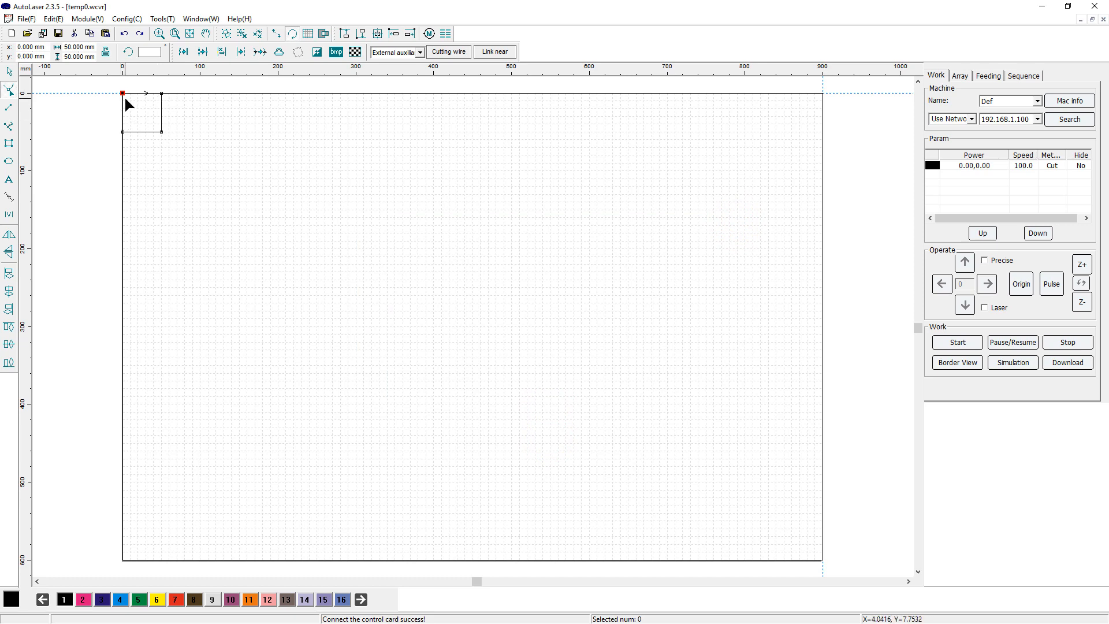
Download the document with the upper-right pitch dot to the machine
left_click(1067, 362)
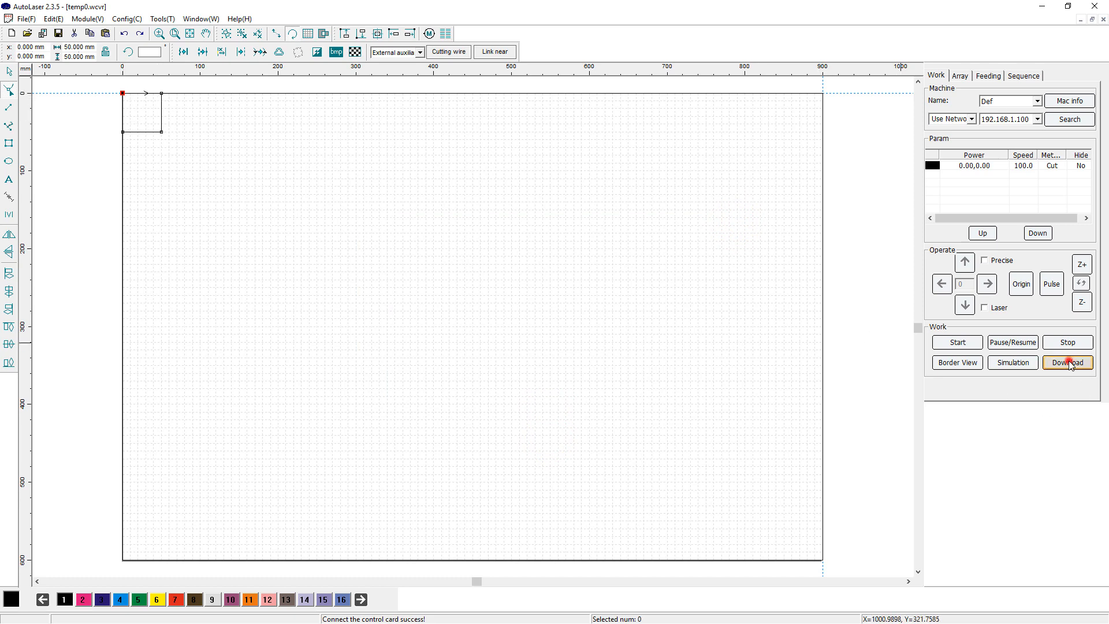
left_click(603, 261)
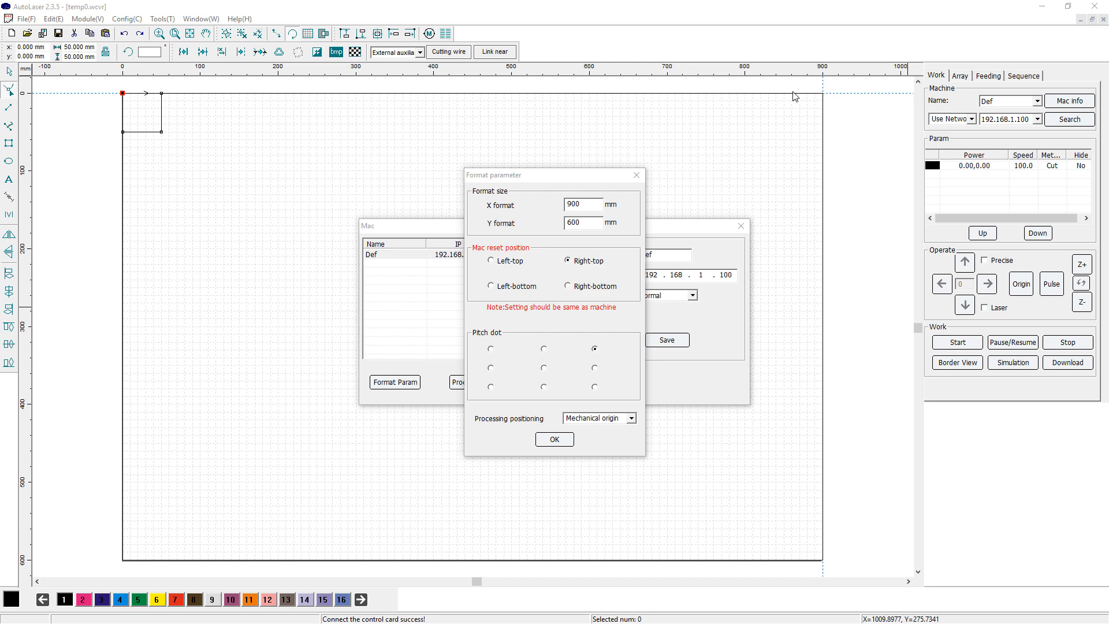
Try the lower-right pitch dot in the format parameters, and switch back to the upper-right point
left_click(595, 388)
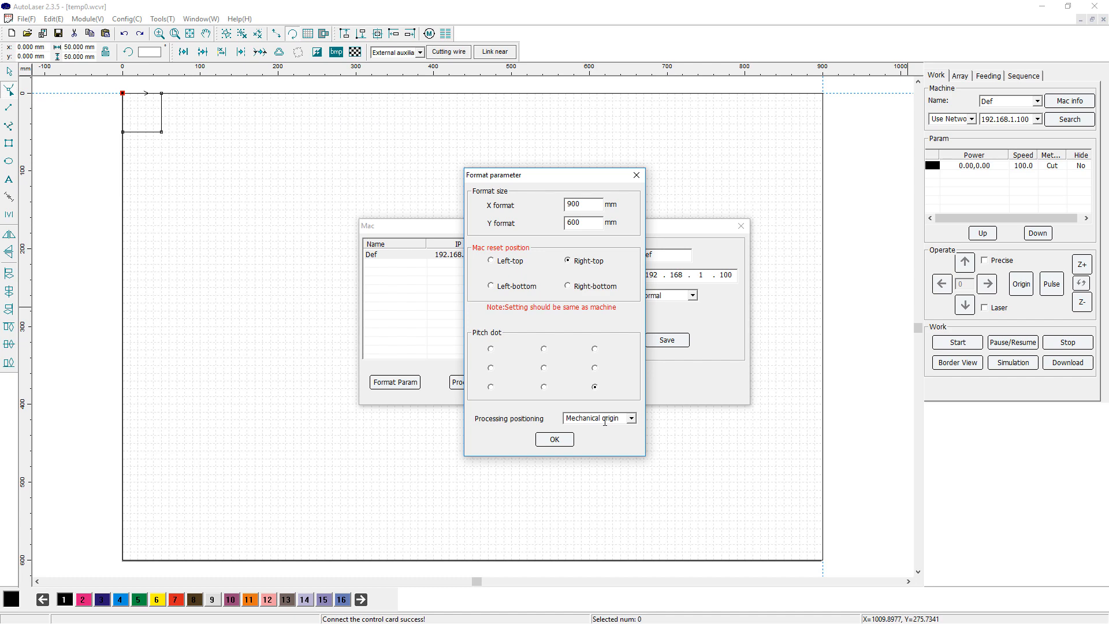
left_click(595, 348)
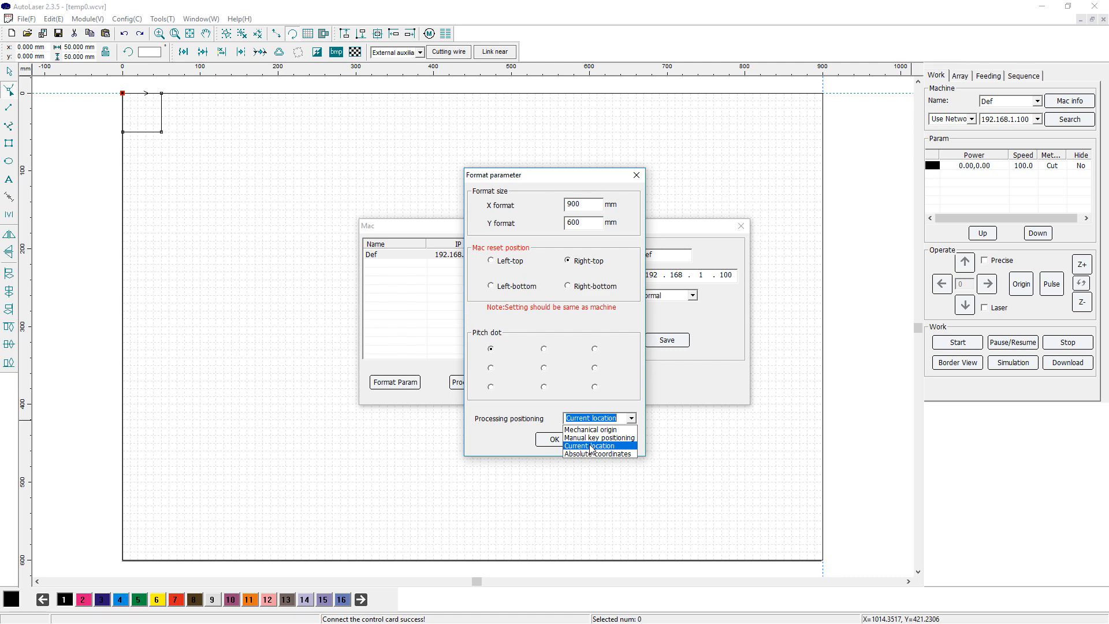
Set the processing positioning to Absolute coordinates, confirm the format parameters, and download the document to the machine
left_click(592, 454)
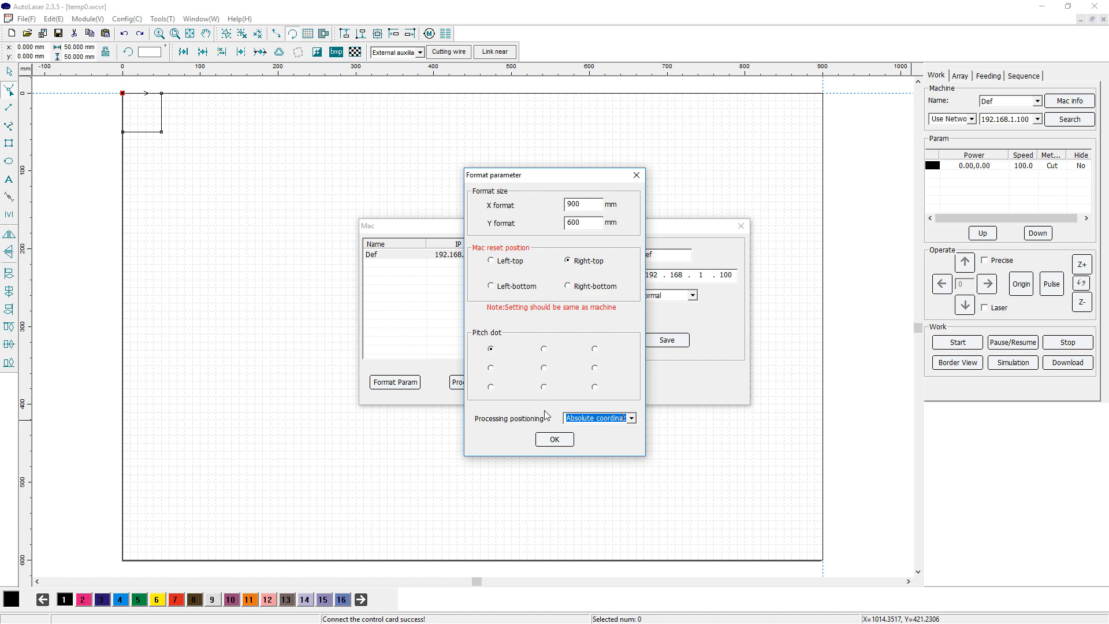
left_click(553, 440)
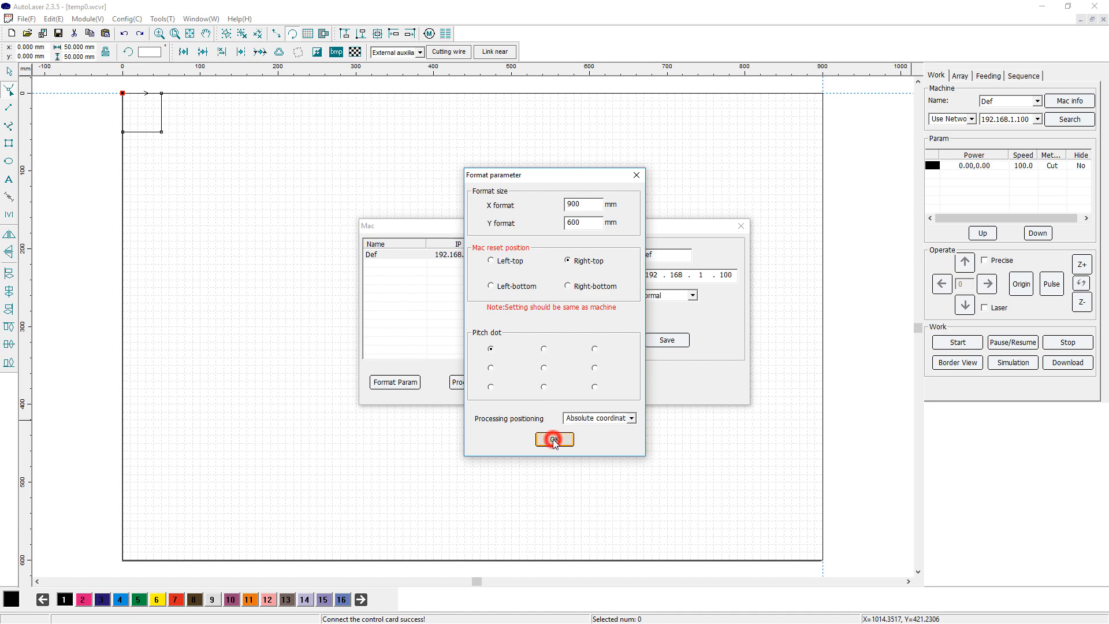
left_click(741, 228)
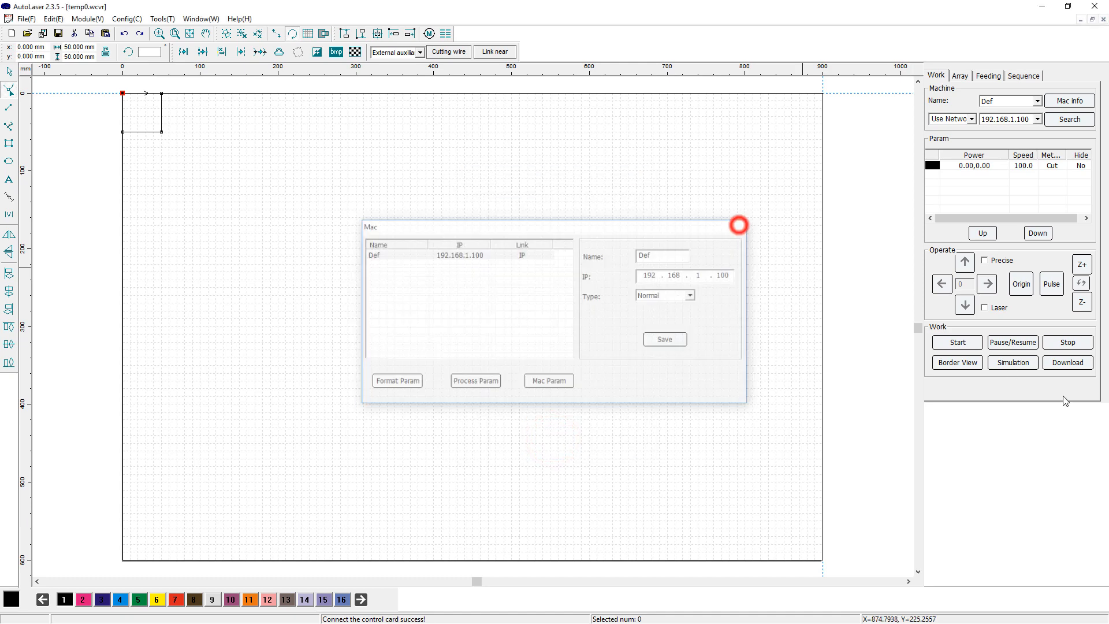
left_click(1068, 362)
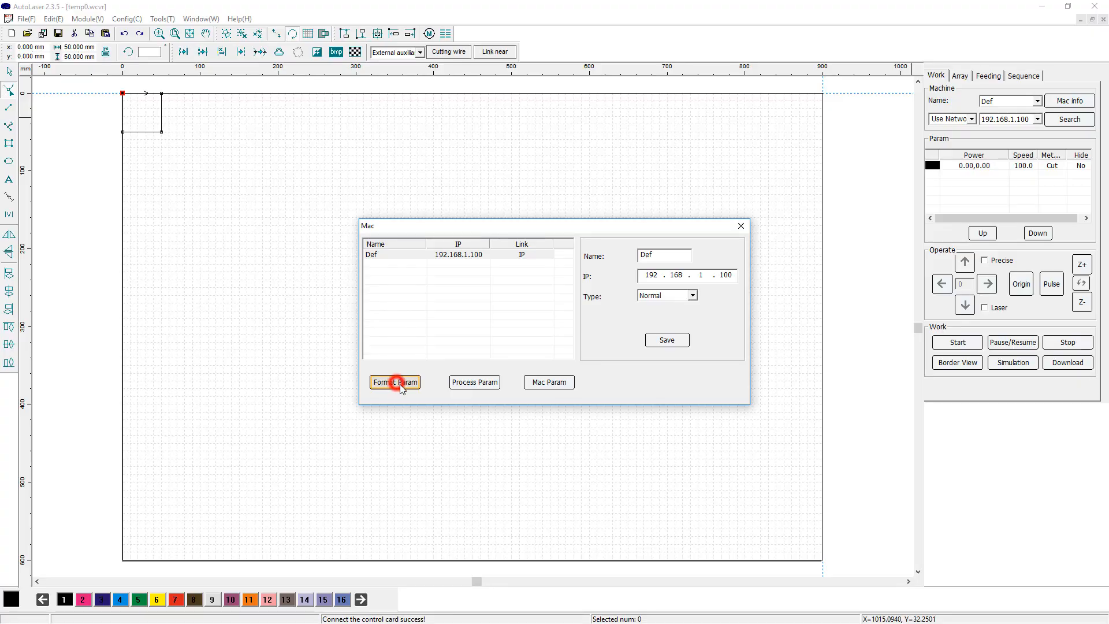
Open the machine's format parameters
left_click(398, 383)
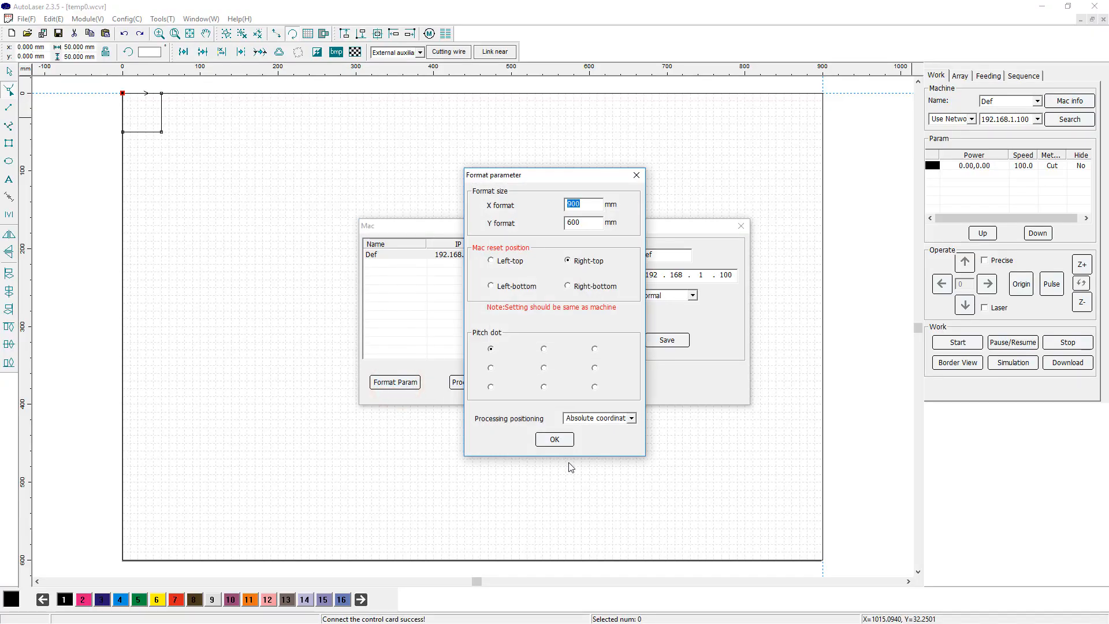